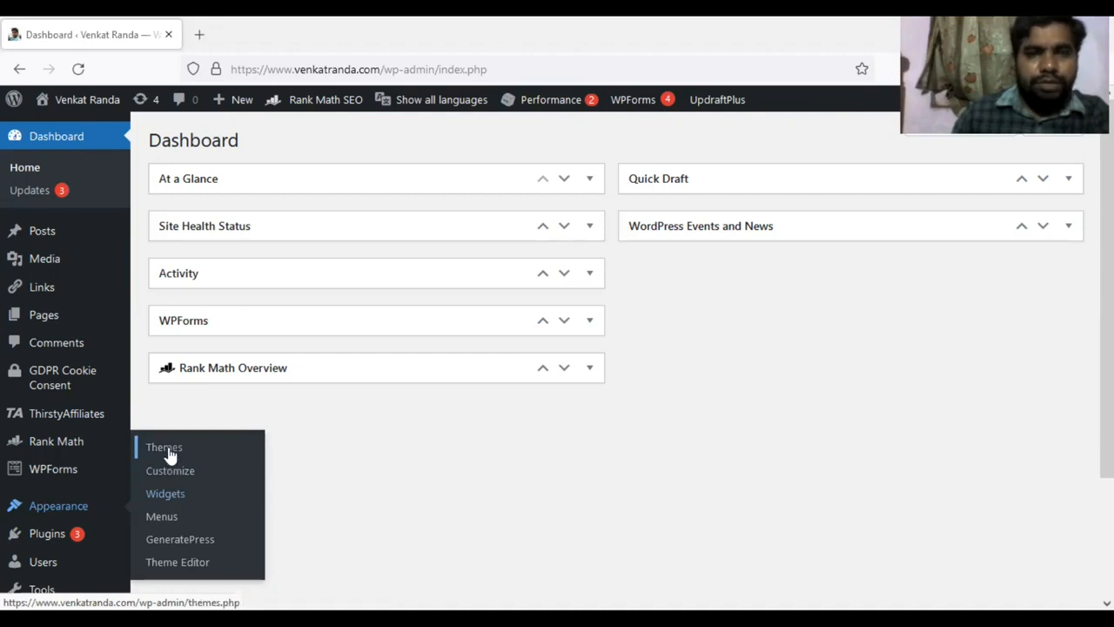
# Install the Astra theme from the popular themes in the WordPress directory and activate it on the site.
pyautogui.click(167, 448)
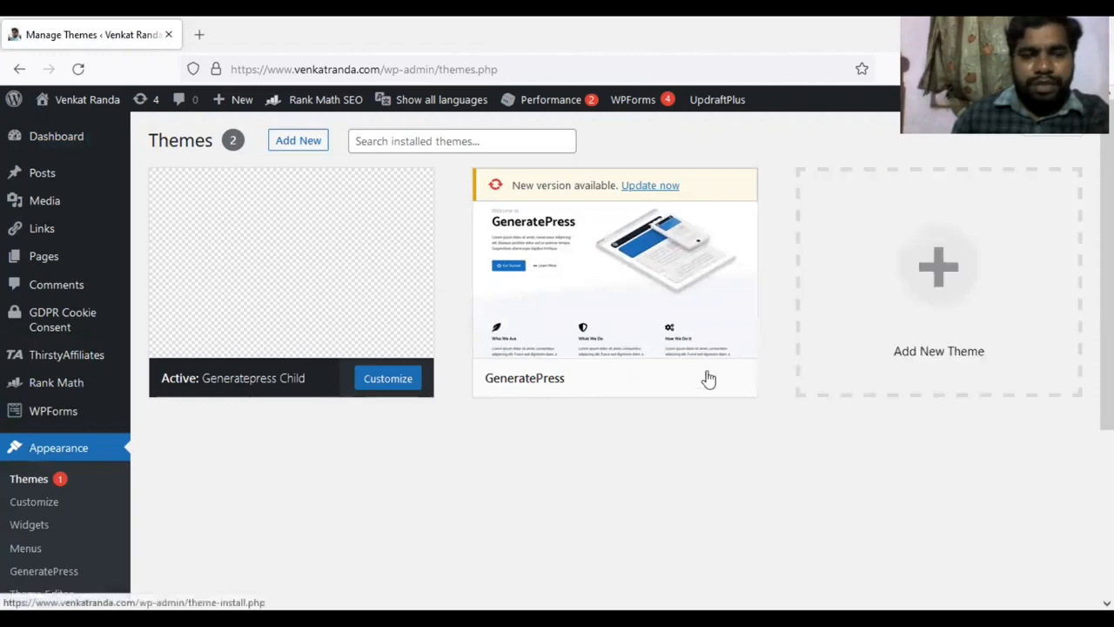
pyautogui.moveTo(316, 329)
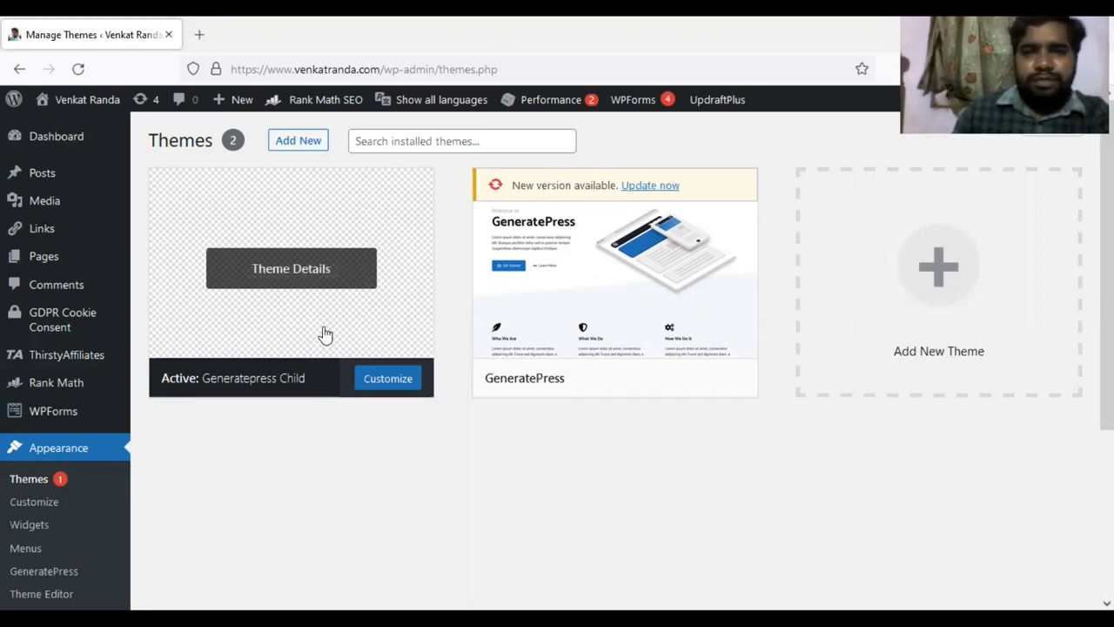
pyautogui.click(298, 144)
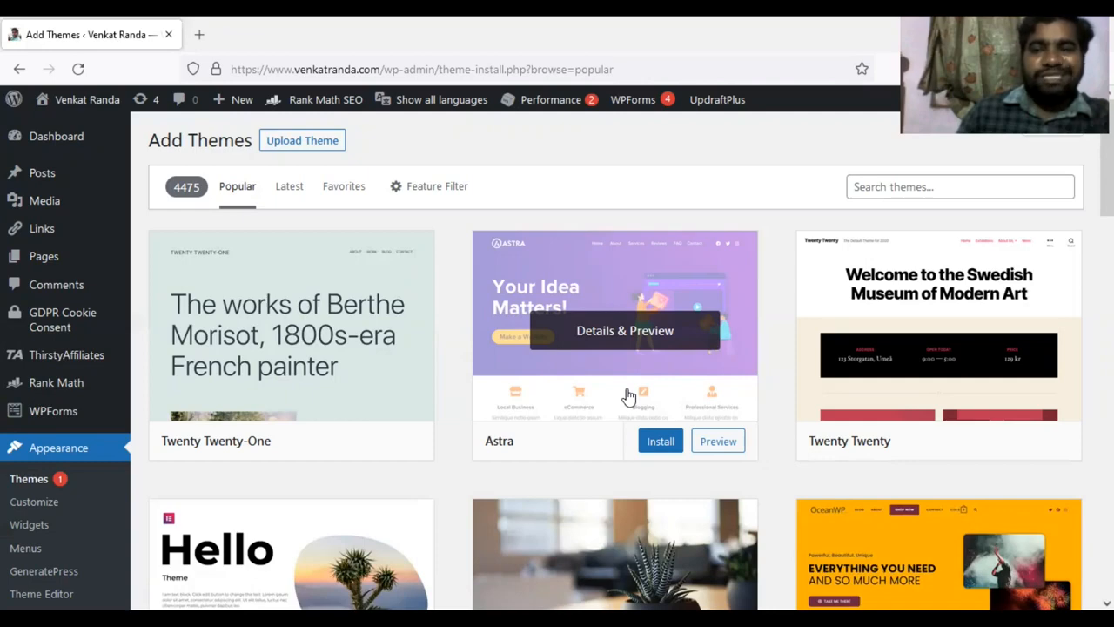
pyautogui.click(658, 444)
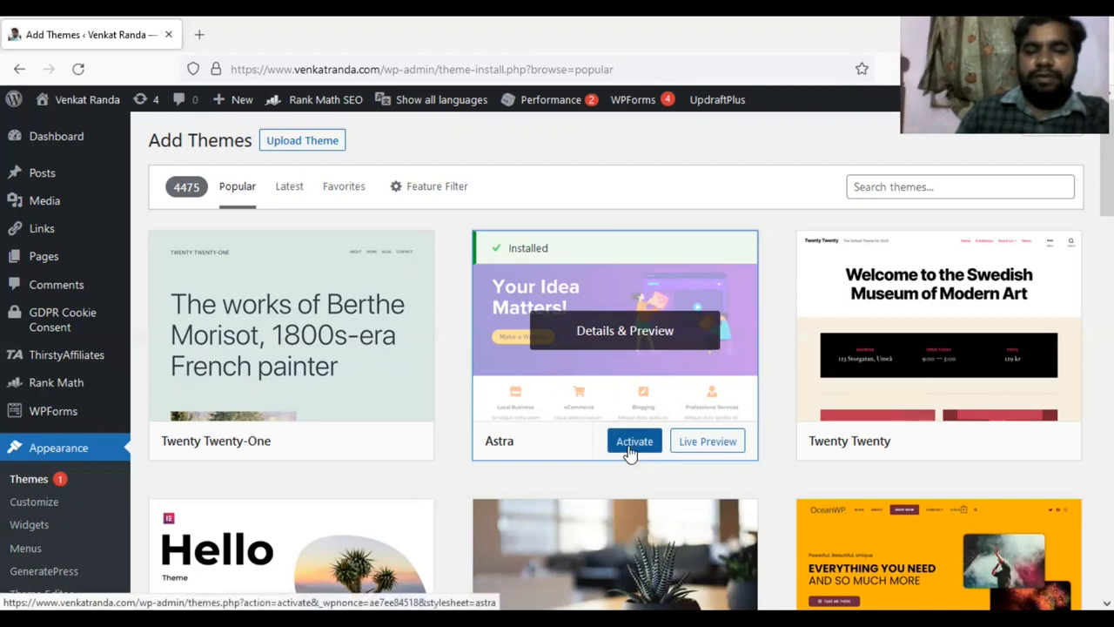
pyautogui.click(626, 455)
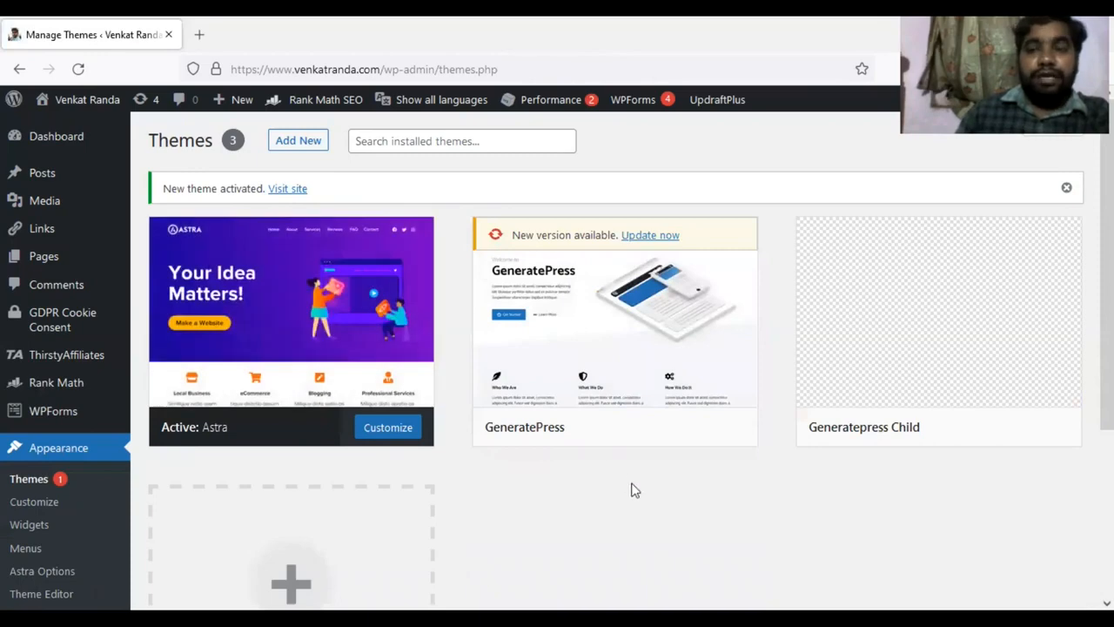
# Try to install the plugin by uploading astra-addon-plugin-3.6.3.zip from the Astra Pro folder.
pyautogui.moveTo(348, 373)
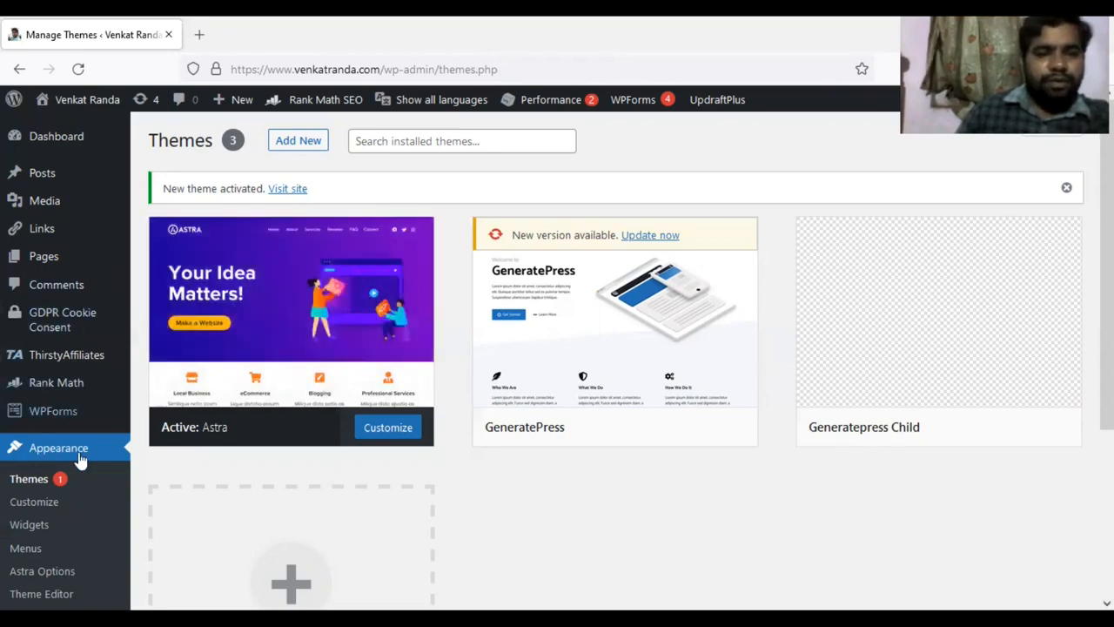
pyautogui.scroll(-2, 80, 461)
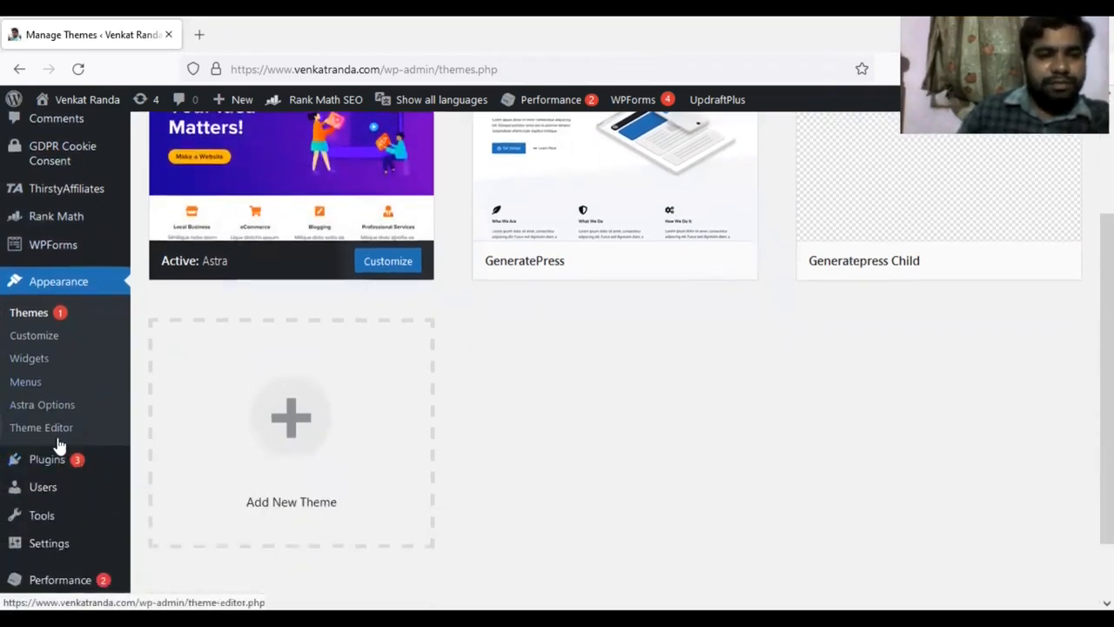
pyautogui.moveTo(45, 463)
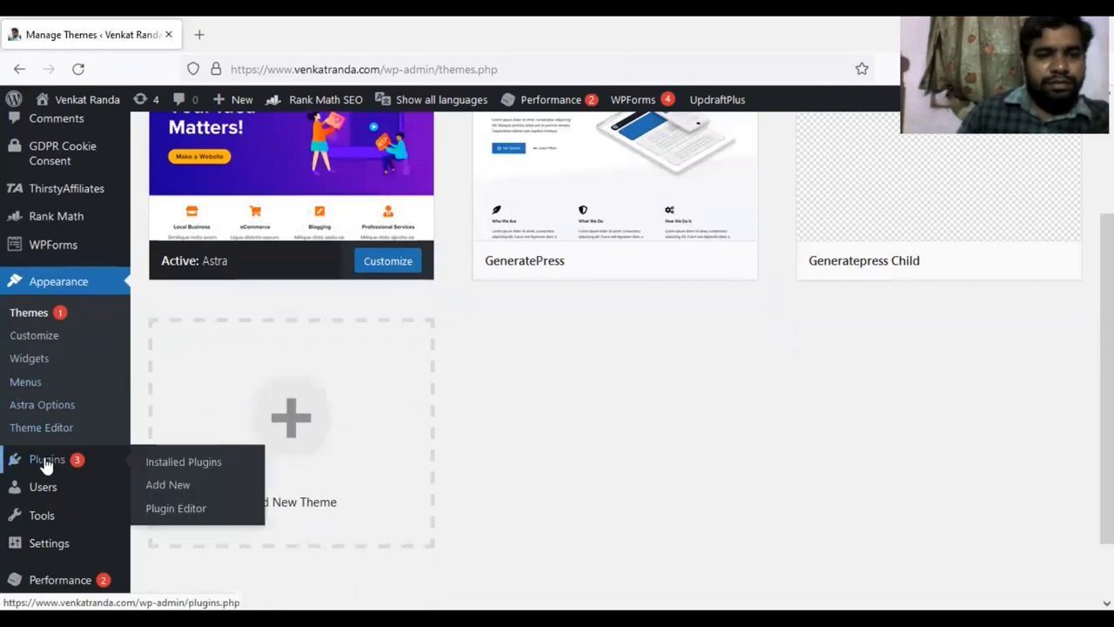
pyautogui.click(166, 492)
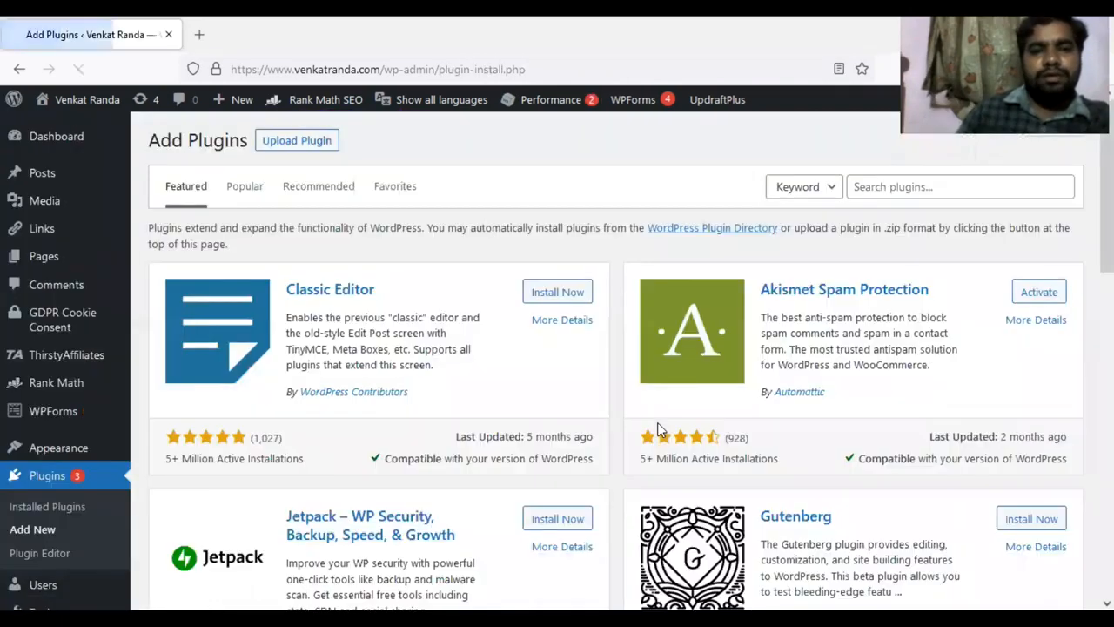
pyautogui.click(297, 142)
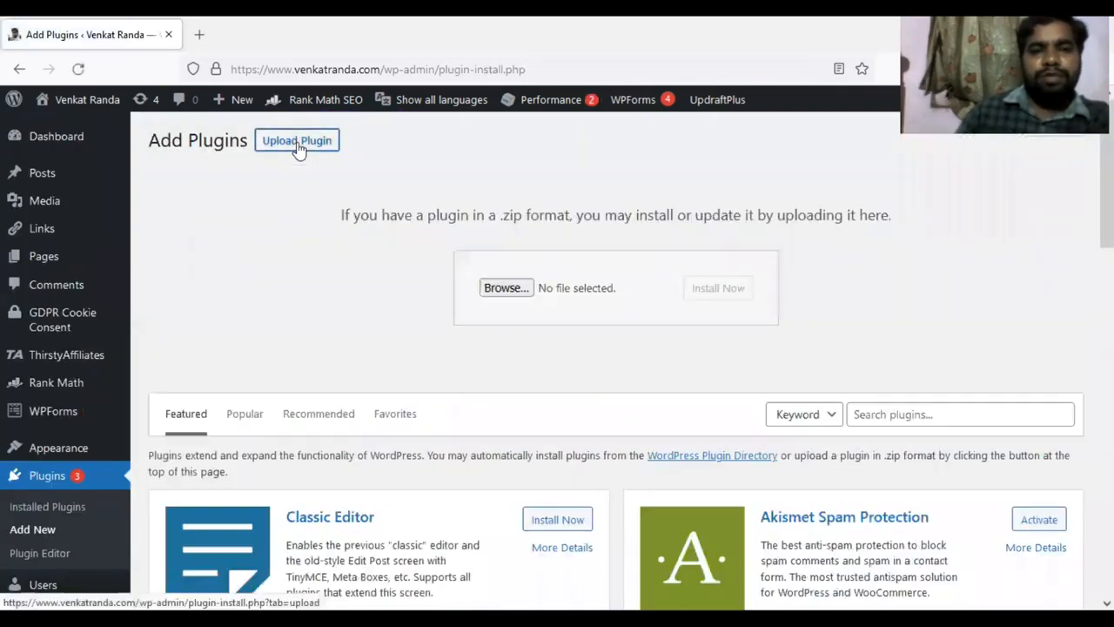
pyautogui.click(506, 288)
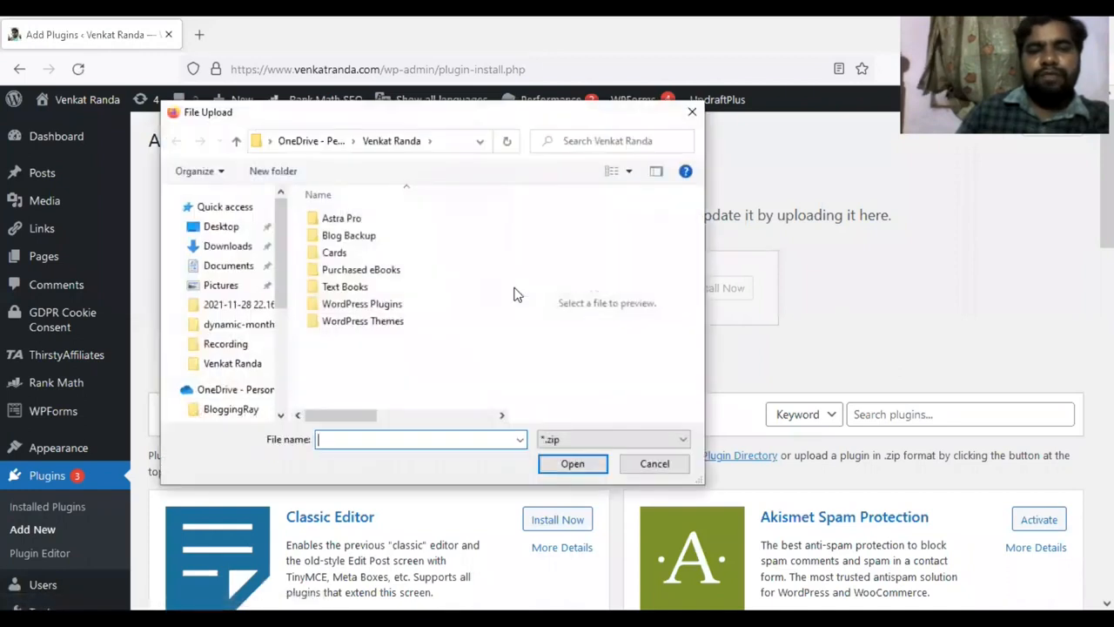
pyautogui.doubleClick(342, 219)
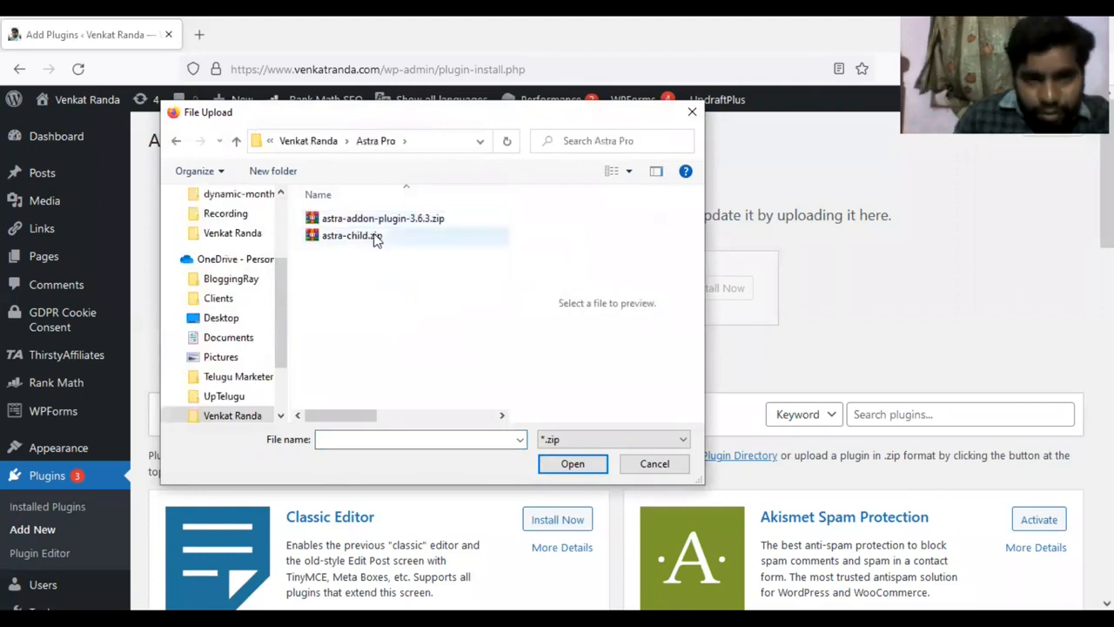
pyautogui.click(372, 221)
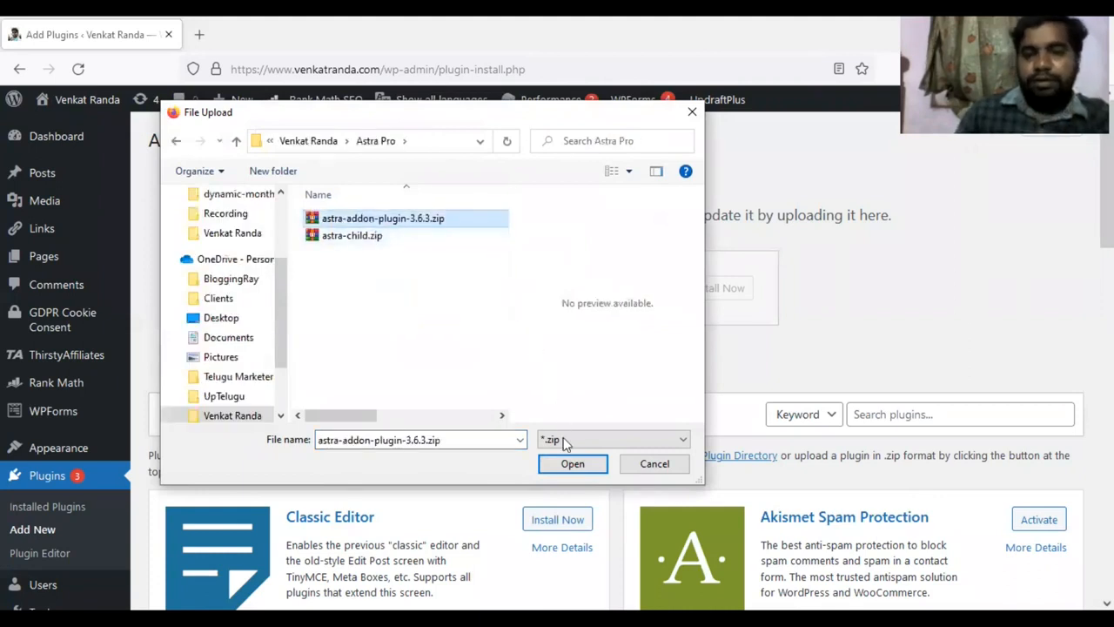
pyautogui.click(571, 464)
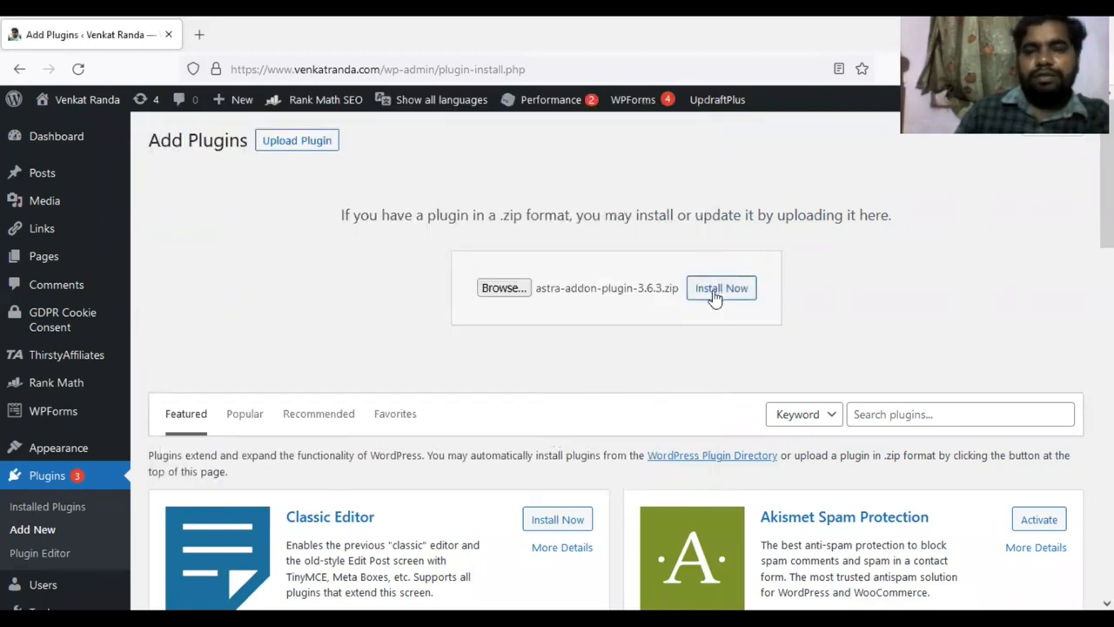
pyautogui.click(713, 295)
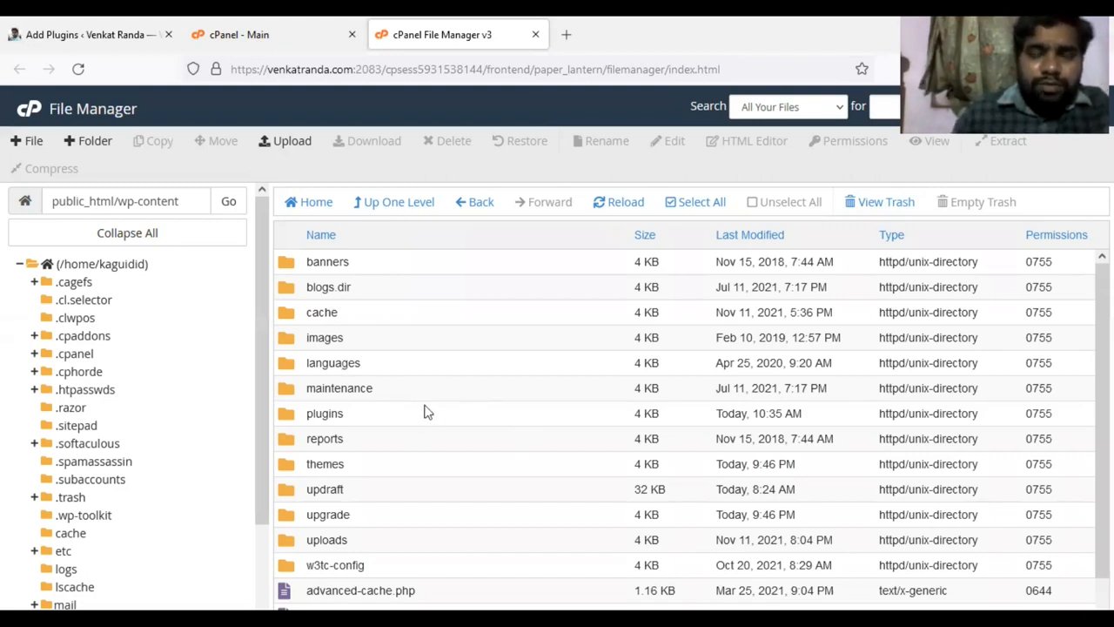
# In cPanel File Manager, upload astra-addon-plugin-3.6.3.zip from the Astra Pro folder to public_html/wp-content/plugins.
pyautogui.doubleClick(288, 416)
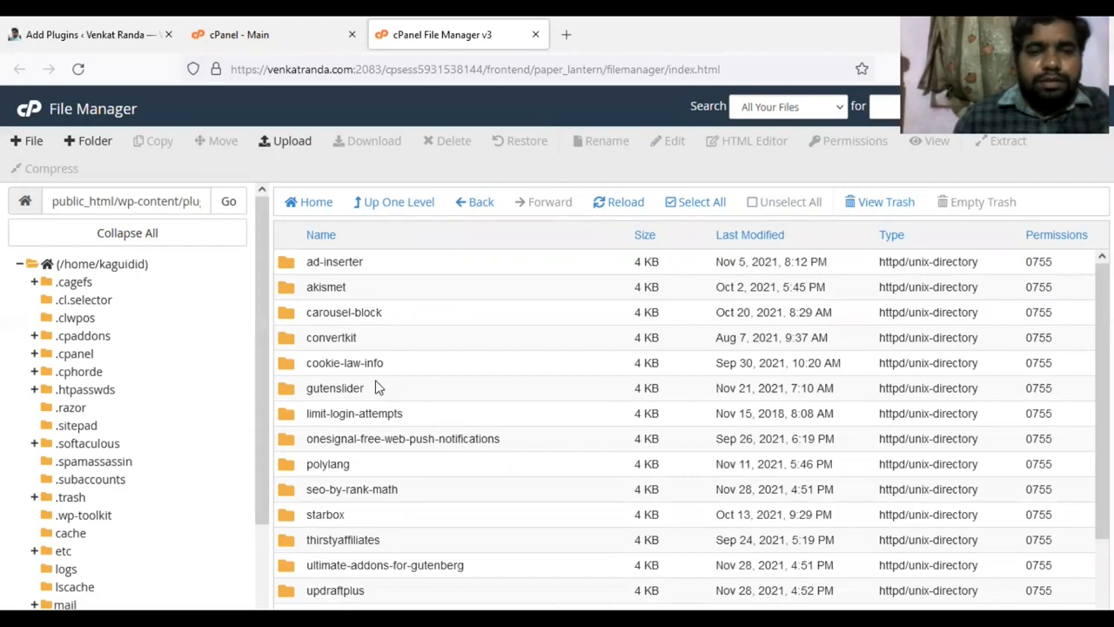
pyautogui.click(298, 144)
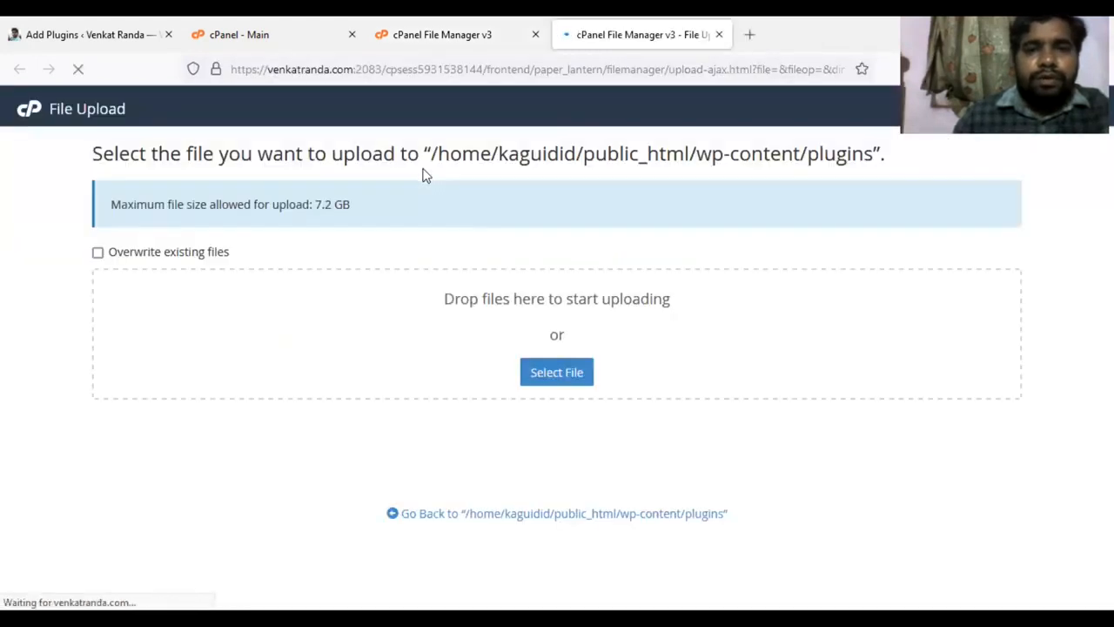
pyautogui.click(556, 374)
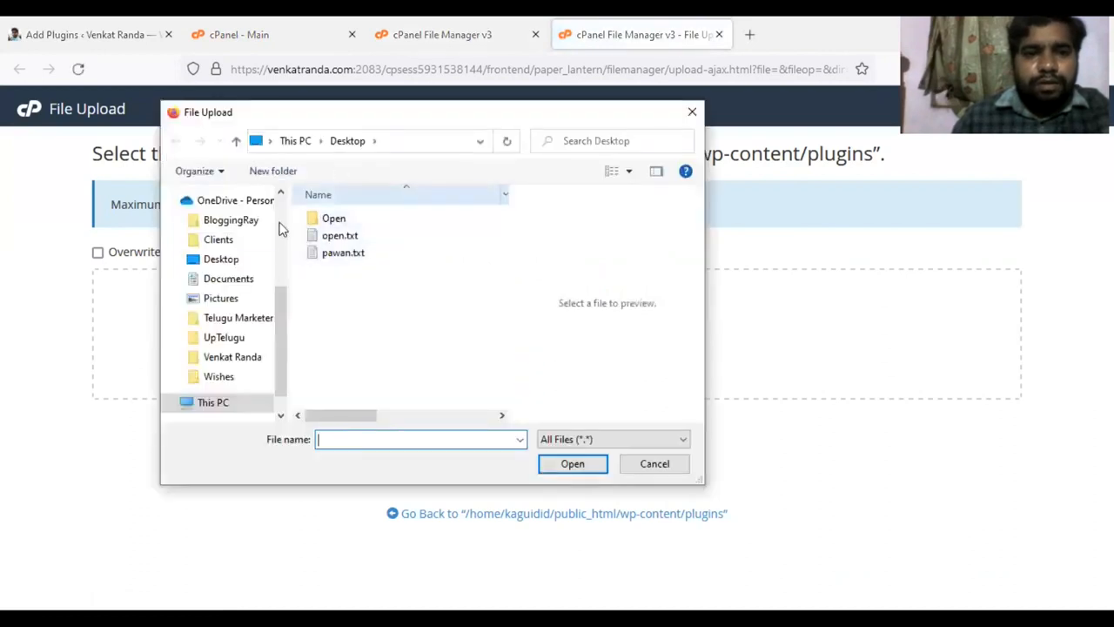
pyautogui.moveTo(286, 321)
pyautogui.mouseDown()
pyautogui.moveTo(287, 368)
pyautogui.moveTo(289, 270)
pyautogui.moveTo(286, 318)
pyautogui.mouseUp()
pyautogui.click(235, 374)
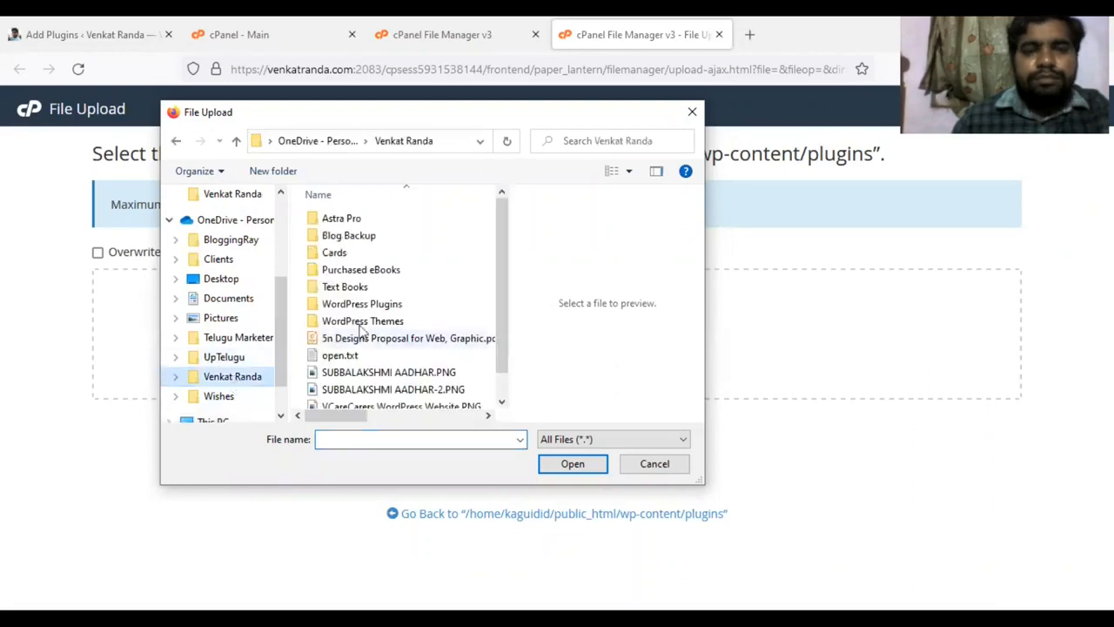
pyautogui.doubleClick(340, 219)
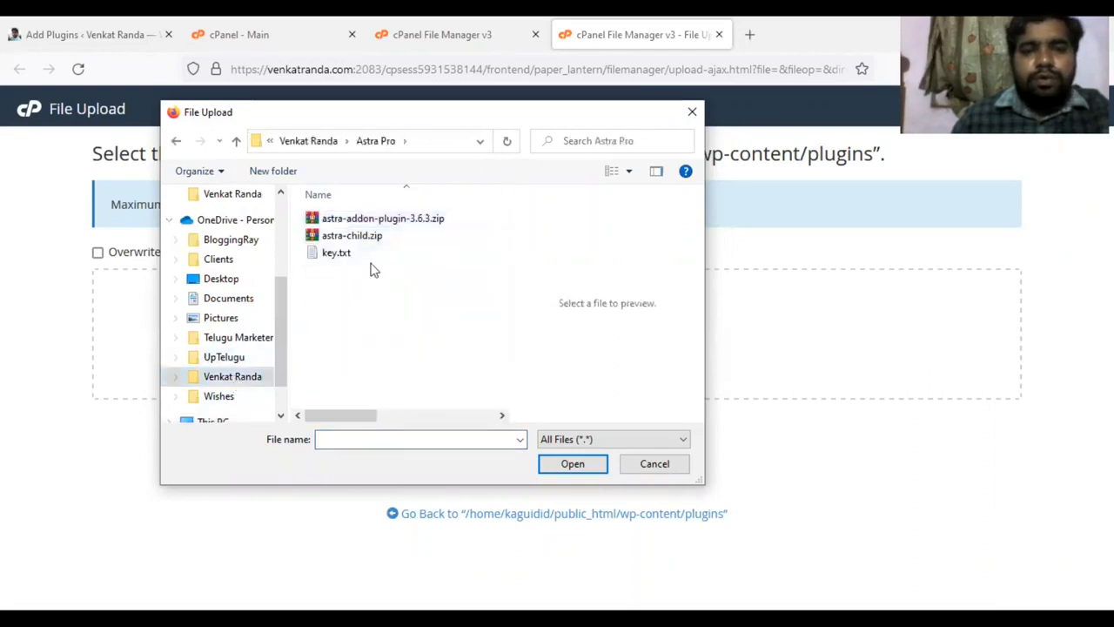
pyautogui.click(373, 220)
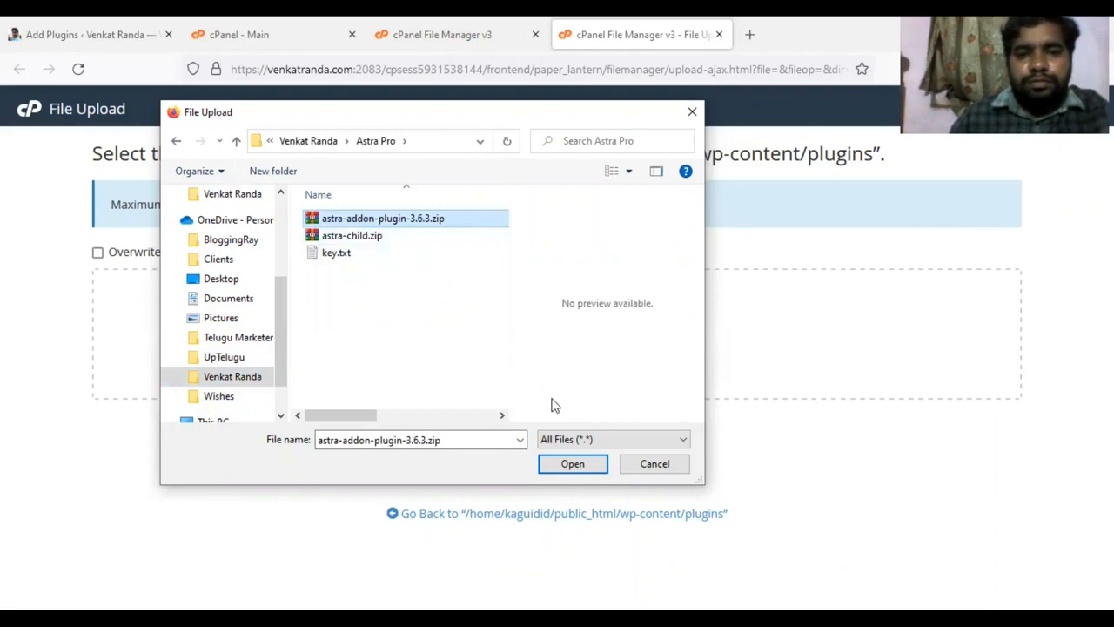
pyautogui.click(577, 466)
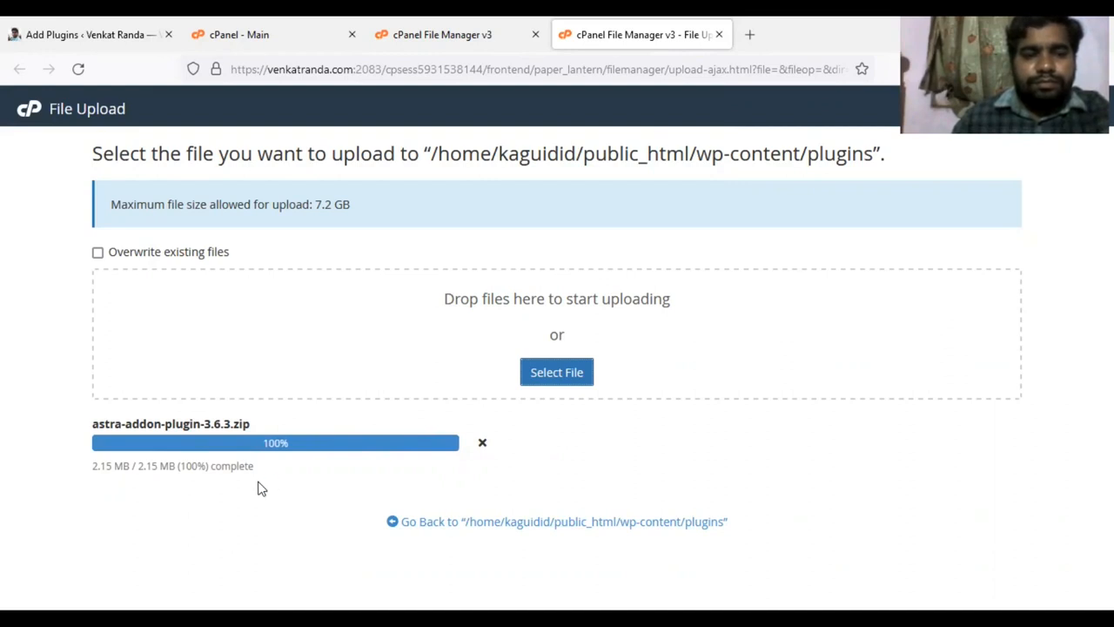
pyautogui.click(719, 35)
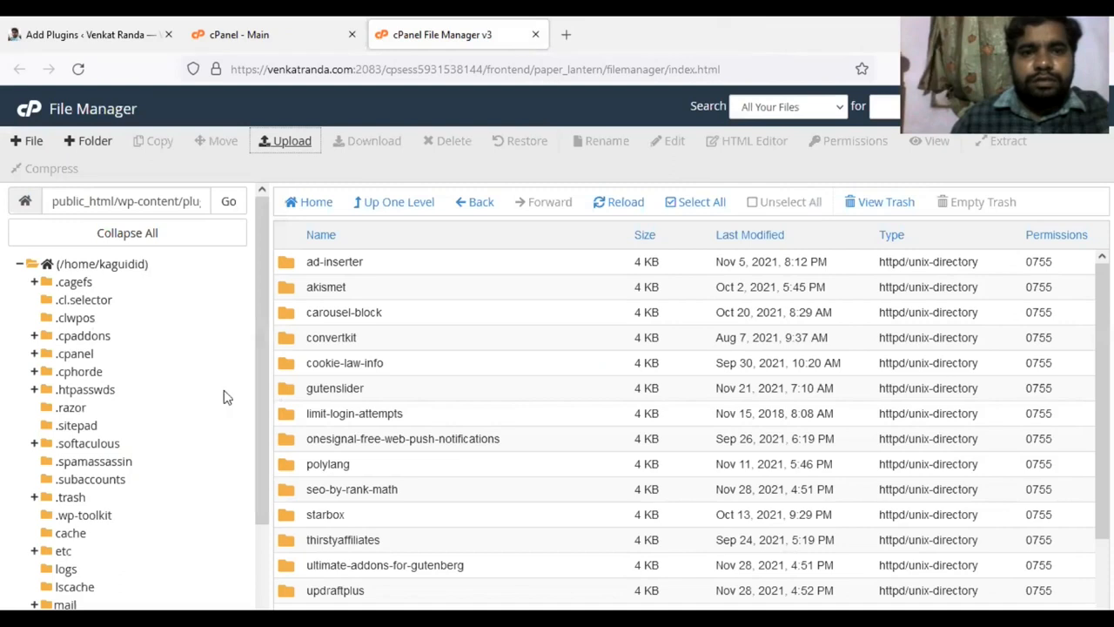
# Extract astra-addon-plugin-3.6.3.zip into /public_html/wp-content/plugins and reopen the plugins folder to refresh its listing.
pyautogui.click(385, 209)
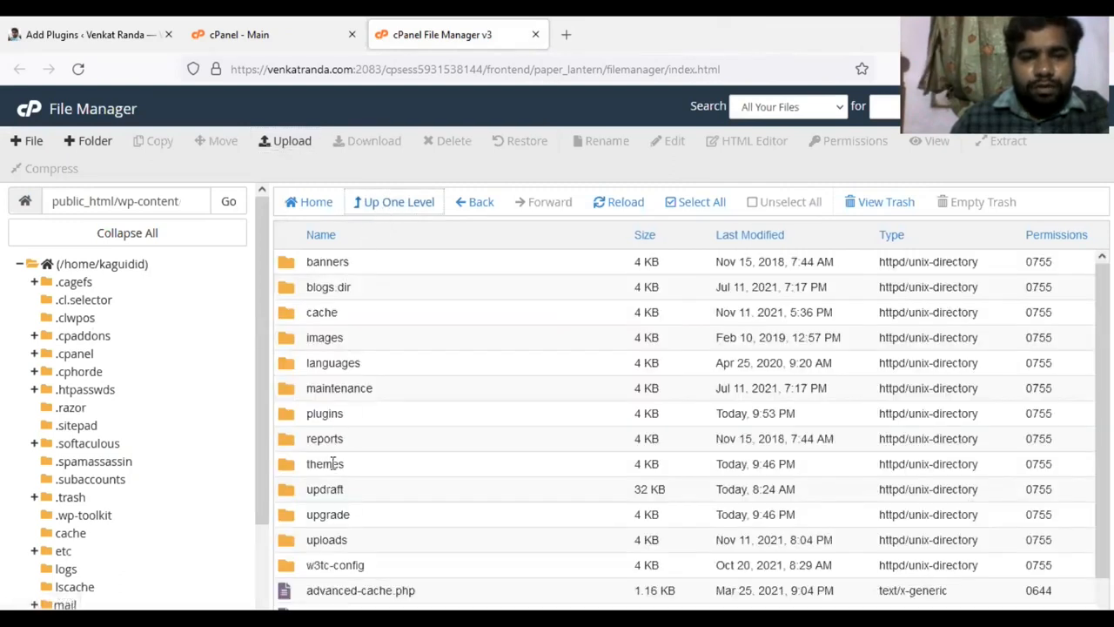
pyautogui.doubleClick(296, 413)
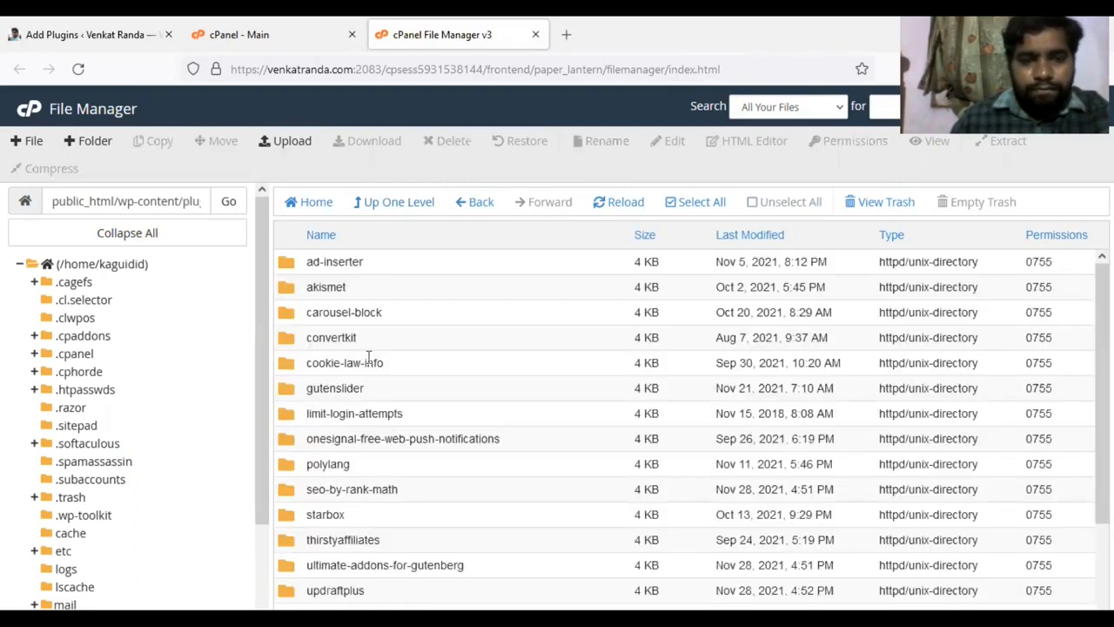
pyautogui.scroll(-2, 370, 359)
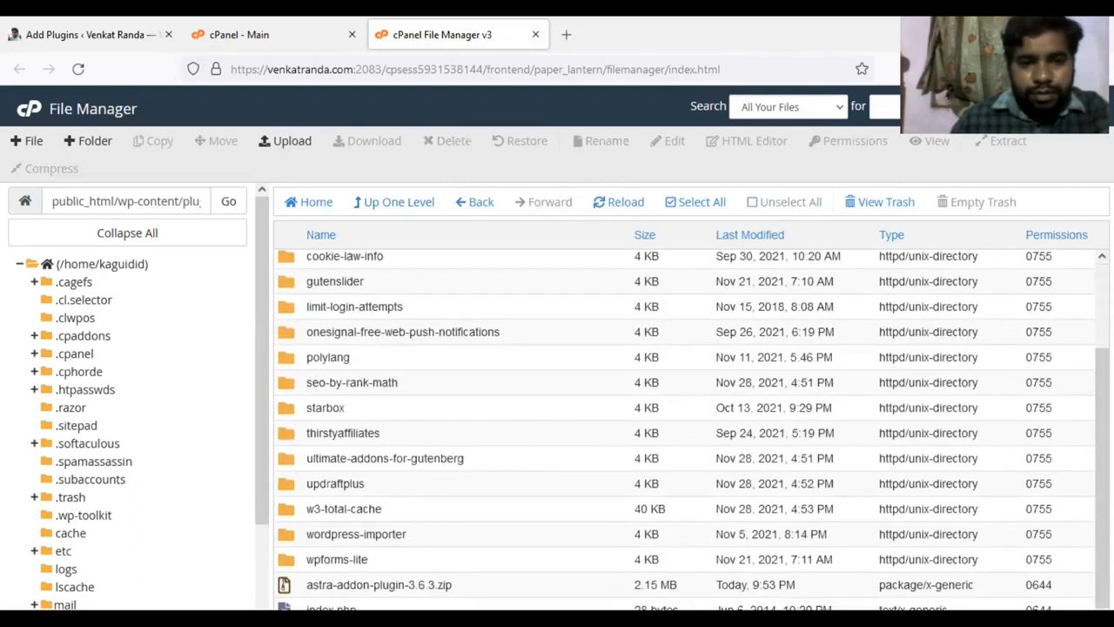
pyautogui.click(285, 585)
pyautogui.rightClick(286, 584)
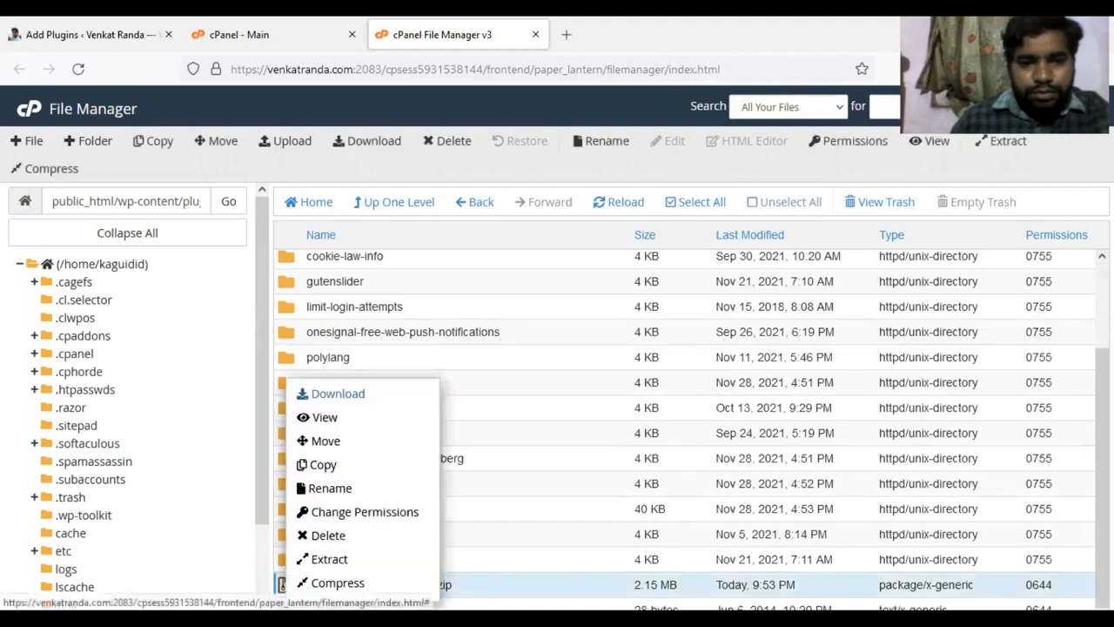
pyautogui.click(335, 558)
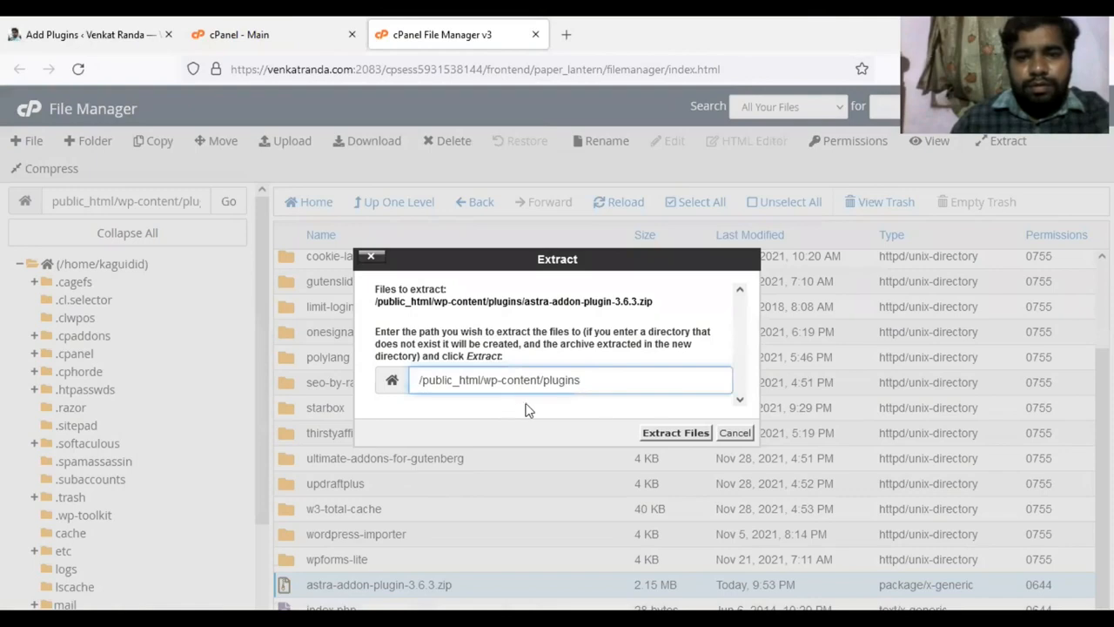
pyautogui.click(676, 432)
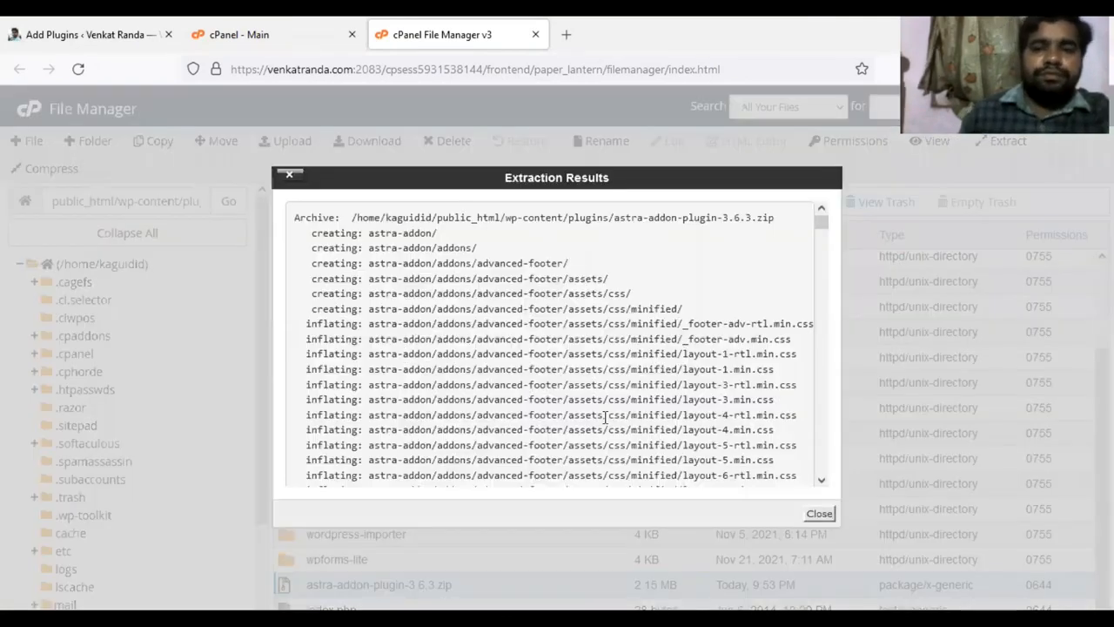
pyautogui.click(819, 514)
pyautogui.scroll(2, 356, 374)
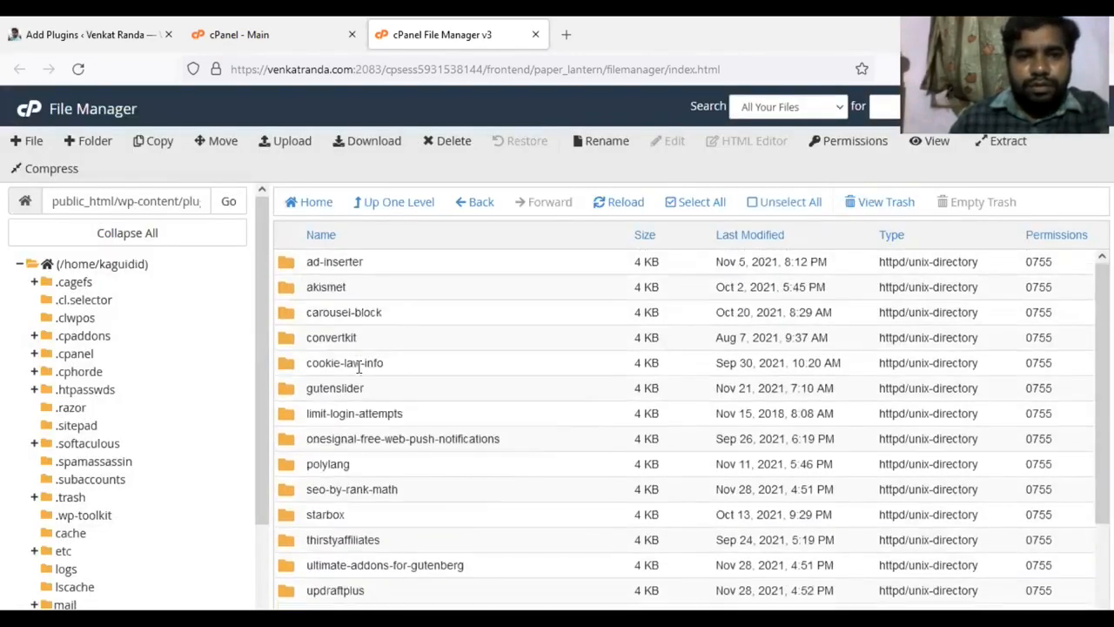
pyautogui.click(387, 206)
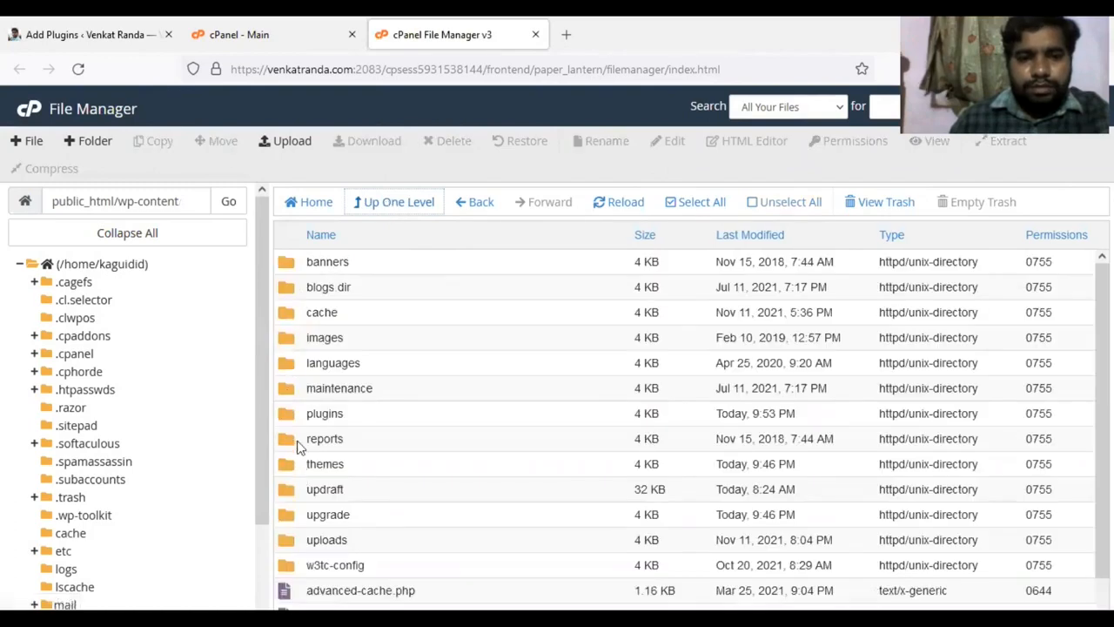
pyautogui.doubleClick(293, 421)
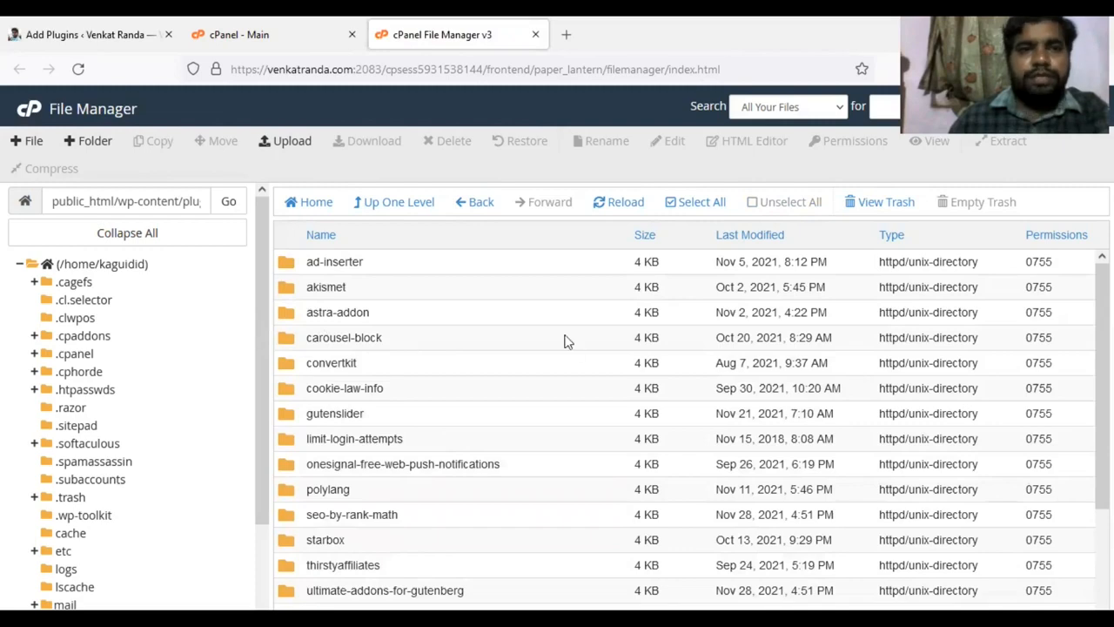
# Return to the WordPress admin and activate the Astra Pro plugin among the installed plugins.
pyautogui.click(94, 34)
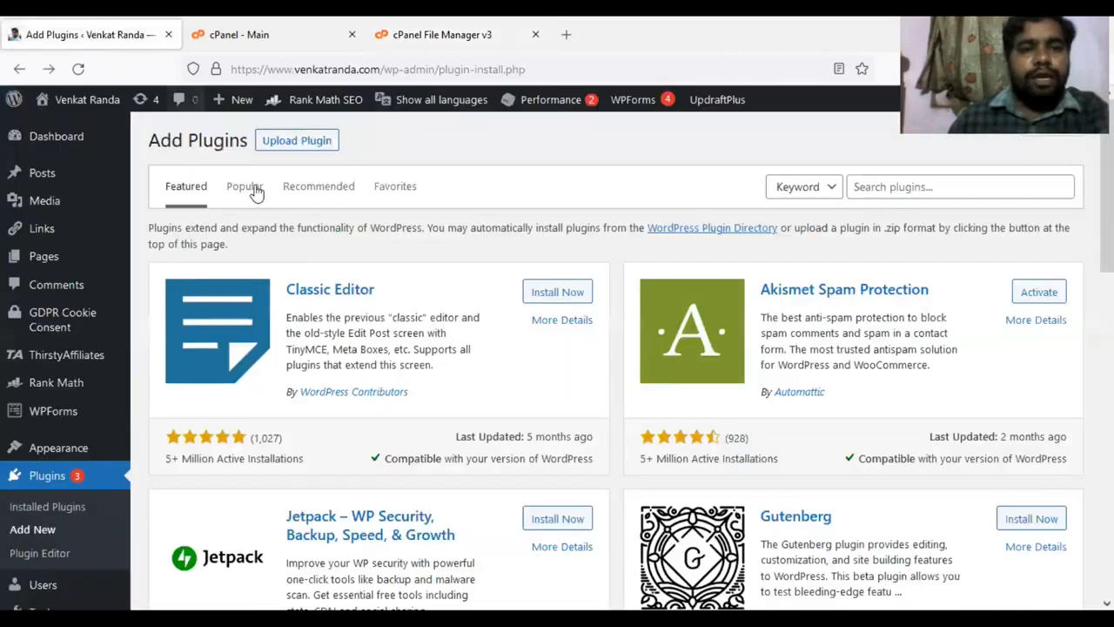
pyautogui.click(44, 510)
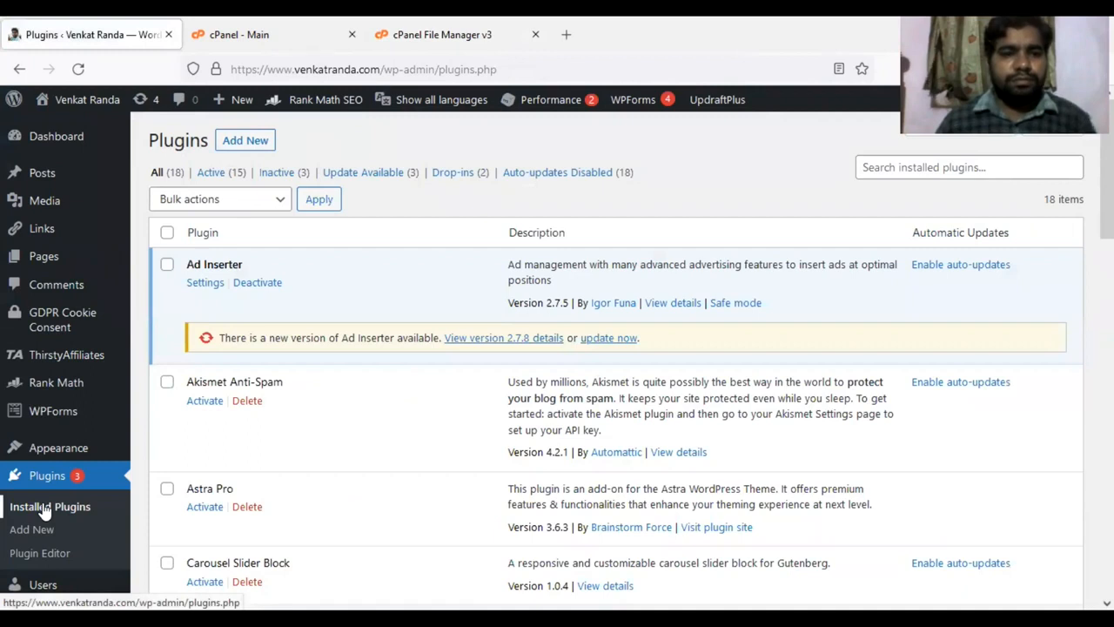
pyautogui.click(201, 512)
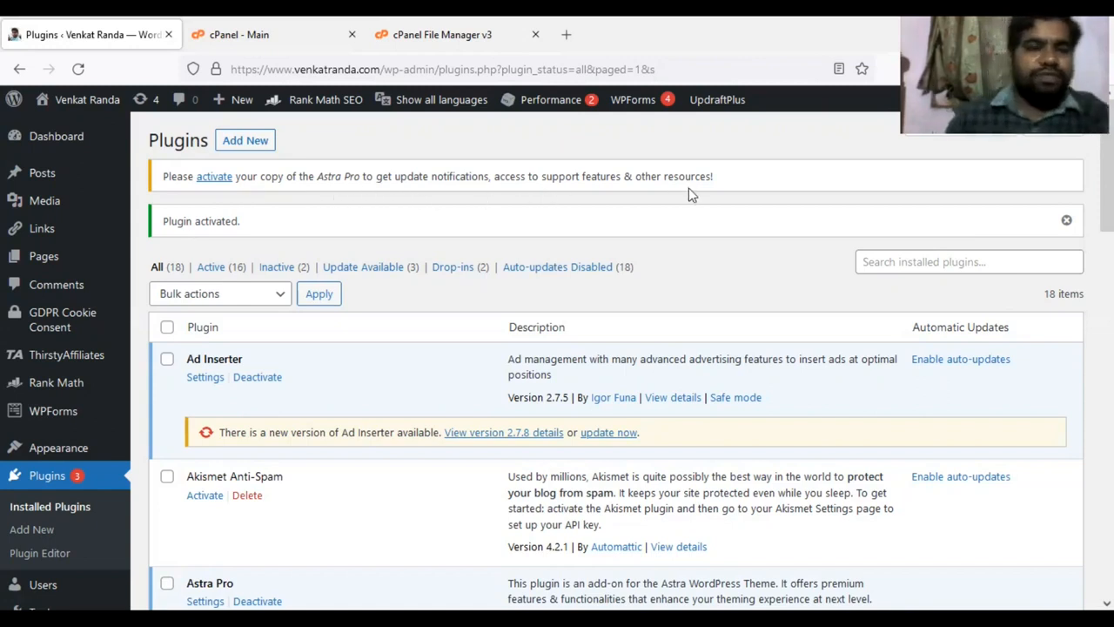
# Open the Astra Pro licence settings from the plugin's activation notice and activate the licence using the licence key.
pyautogui.click(216, 183)
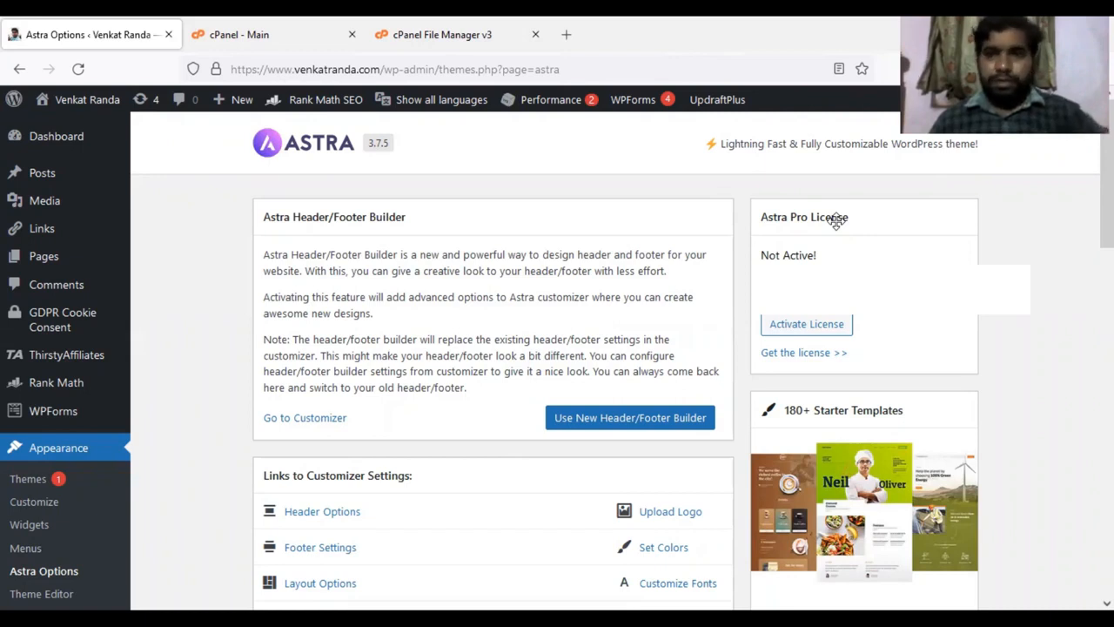
pyautogui.click(795, 337)
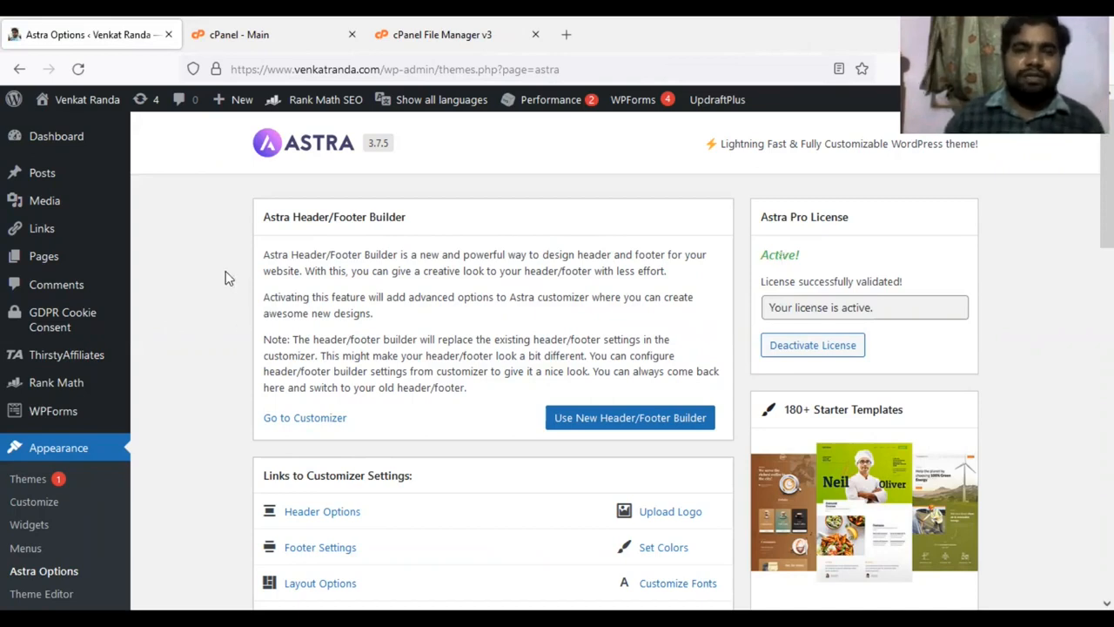
# Review the available Astra Pro modules and the free plugins that extend Astra on the Astra Options page.
pyautogui.scroll(-2, 199, 273)
pyautogui.scroll(-2, 200, 272)
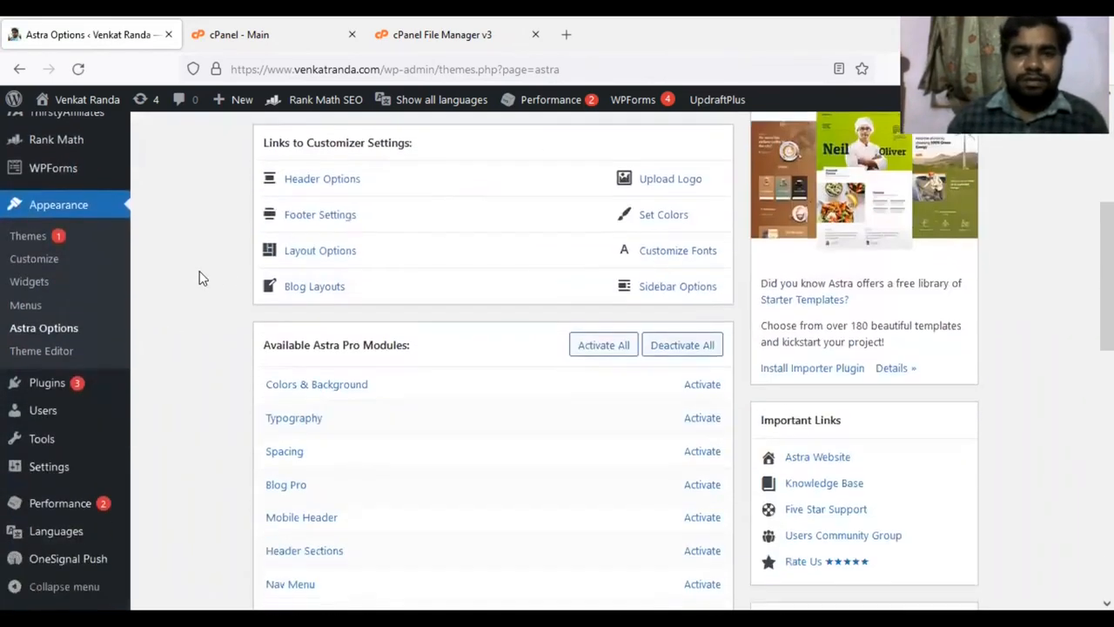
pyautogui.scroll(3, 199, 272)
pyautogui.scroll(-5, 200, 272)
pyautogui.scroll(-2, 199, 273)
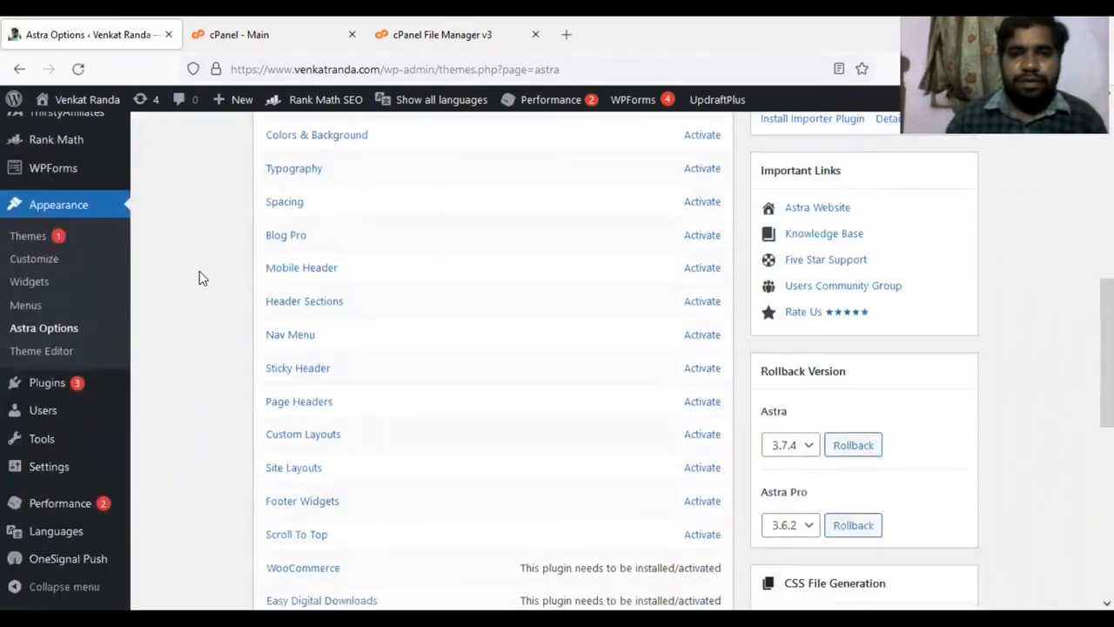
pyautogui.scroll(3, 200, 272)
pyautogui.scroll(-1, 199, 272)
pyautogui.scroll(-1, 199, 276)
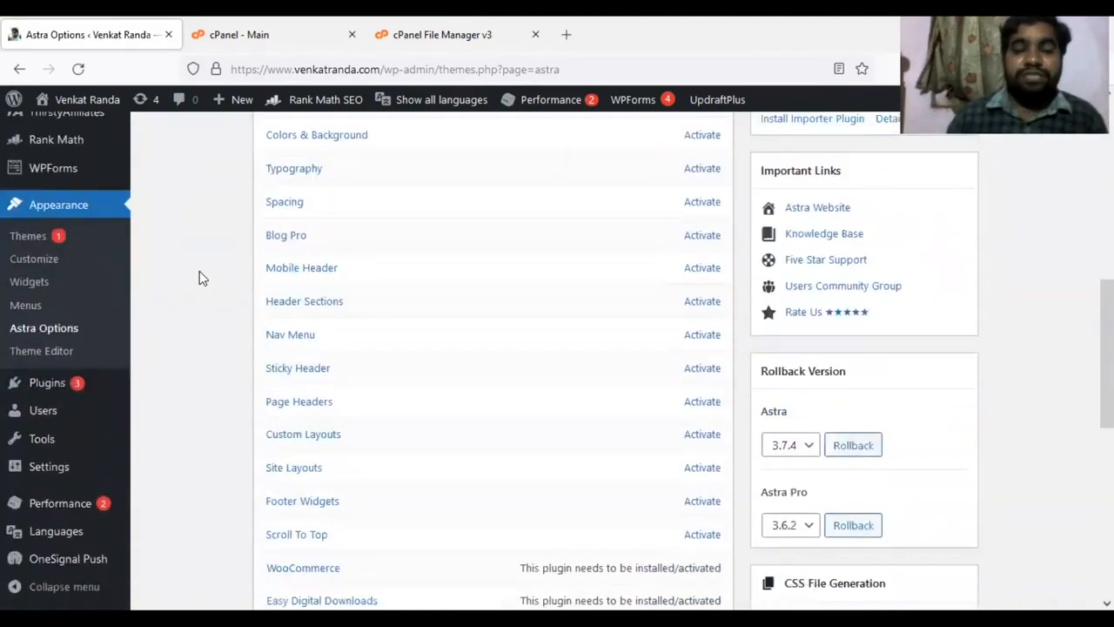
pyautogui.scroll(1, 199, 277)
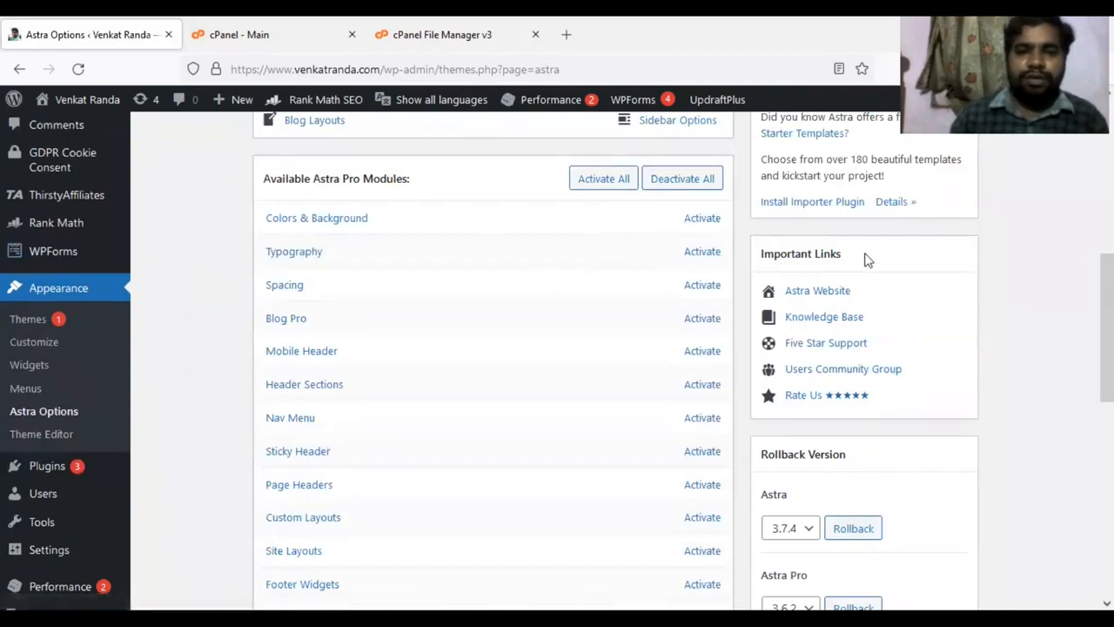
pyautogui.scroll(-7, 513, 258)
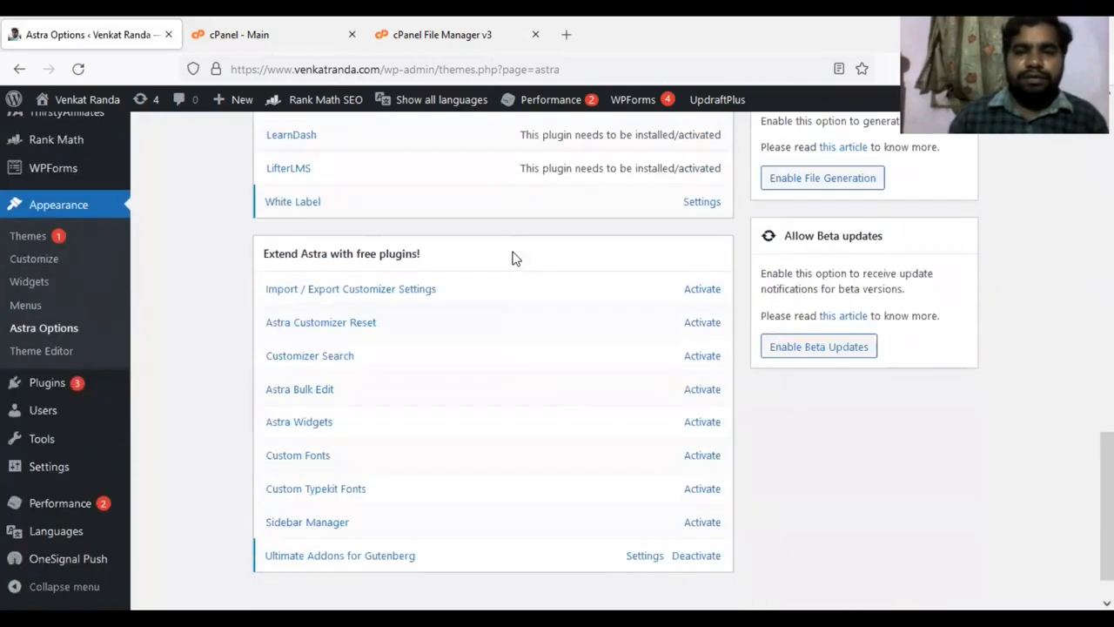
pyautogui.scroll(8, 513, 258)
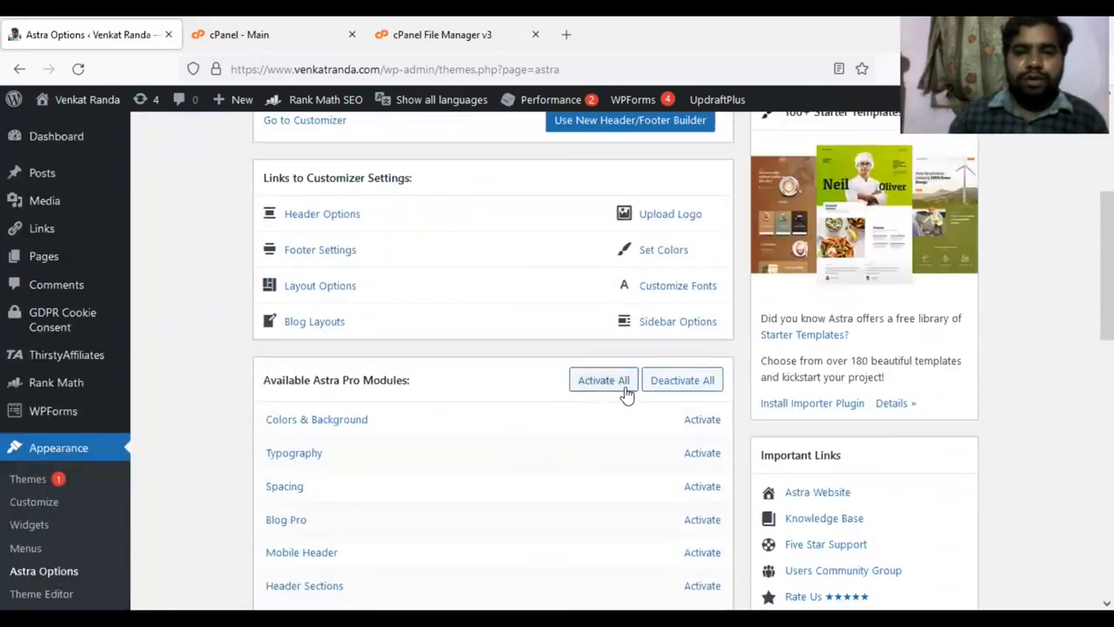
# Activate all available Astra Pro modules at once.
pyautogui.scroll(-3, 606, 385)
pyautogui.scroll(1, 606, 385)
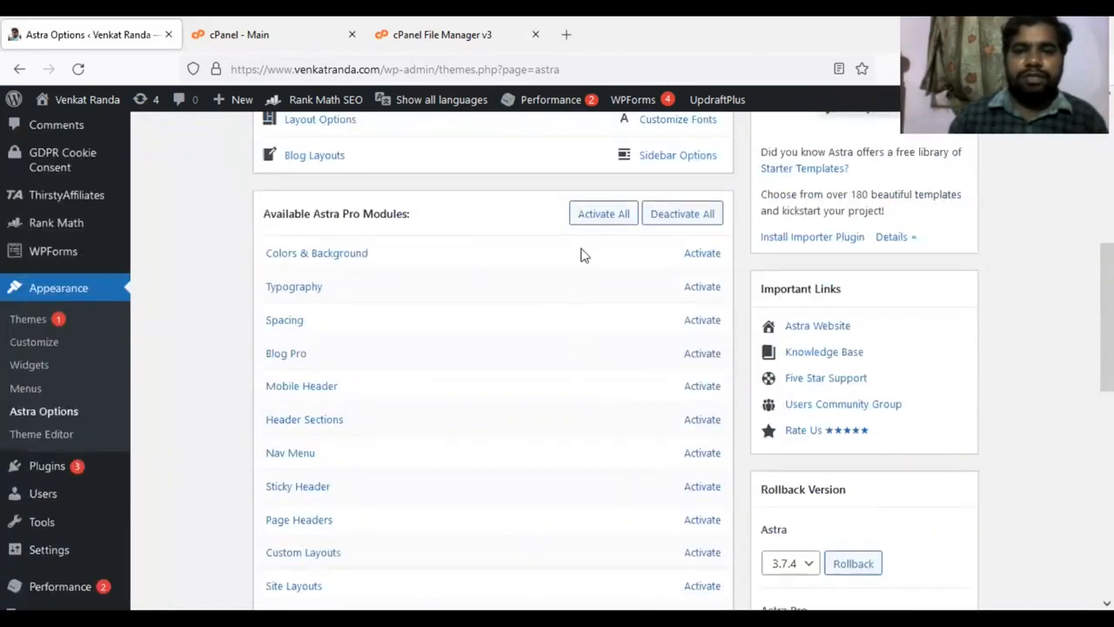
pyautogui.click(592, 219)
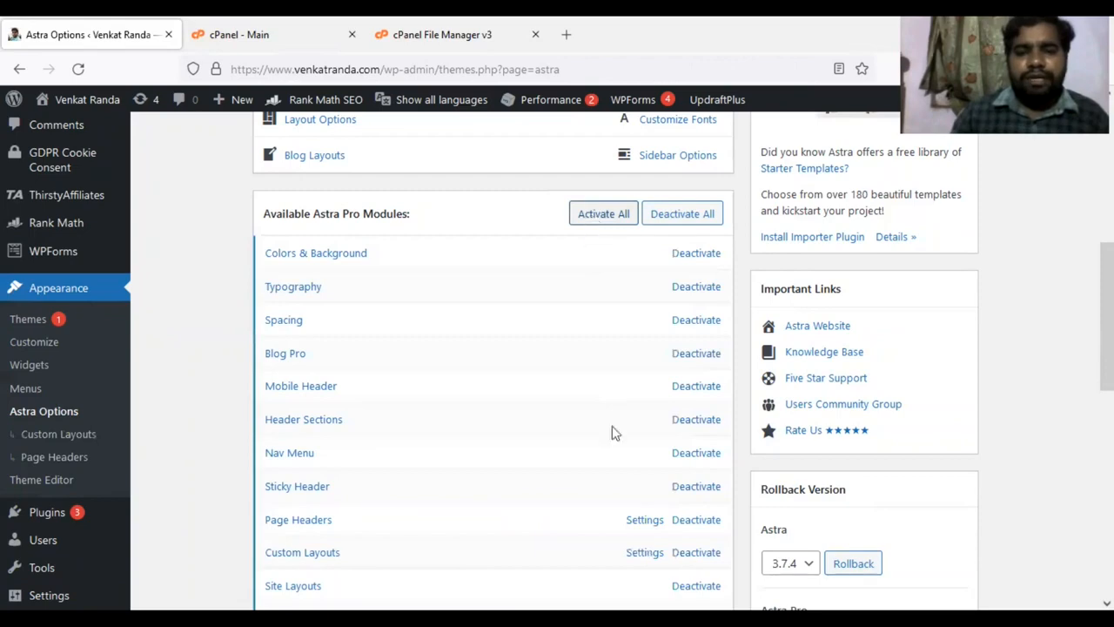
# Activate the free Astra plugins Import / Export Customizer Settings, Astra Customizer Reset, Customizer Search and Astra Bulk Edit.
pyautogui.scroll(-5, 599, 456)
pyautogui.scroll(-3, 603, 453)
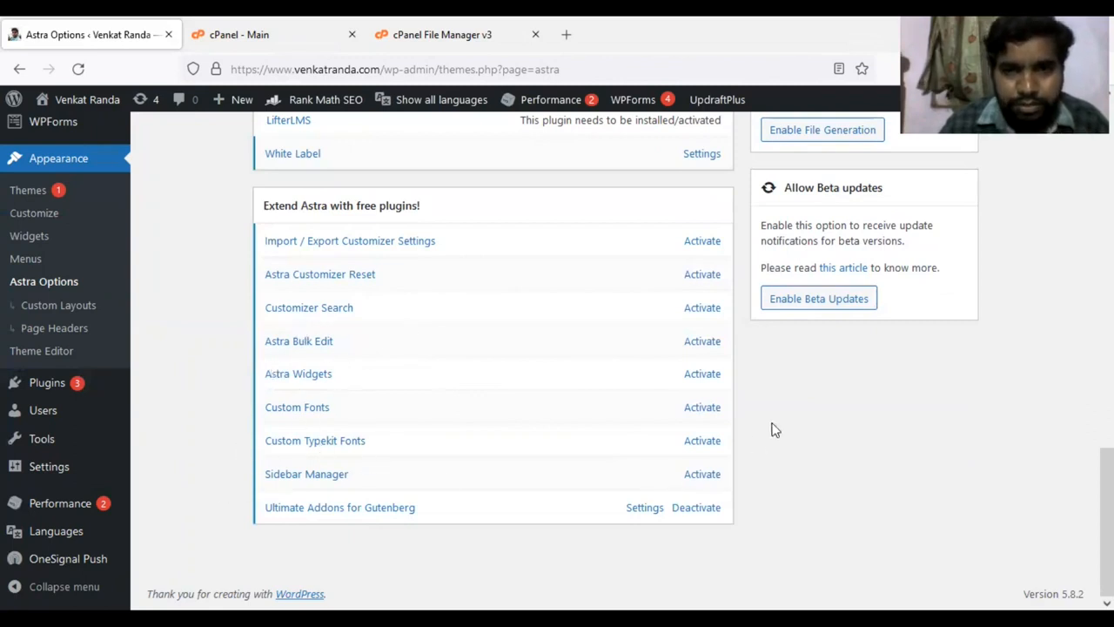
pyautogui.click(707, 246)
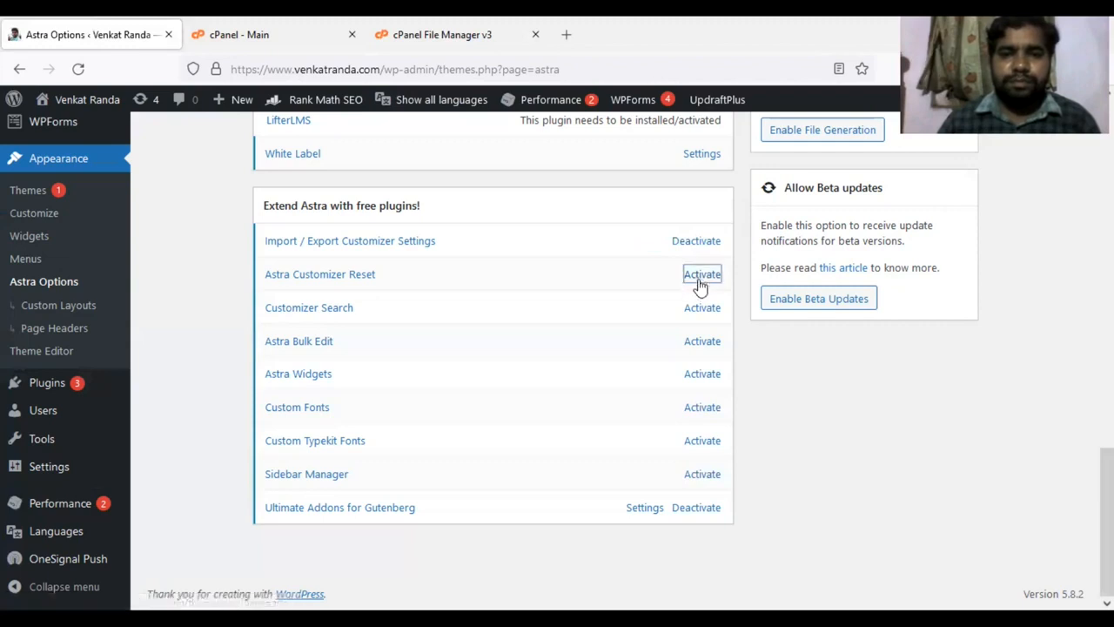
pyautogui.click(700, 281)
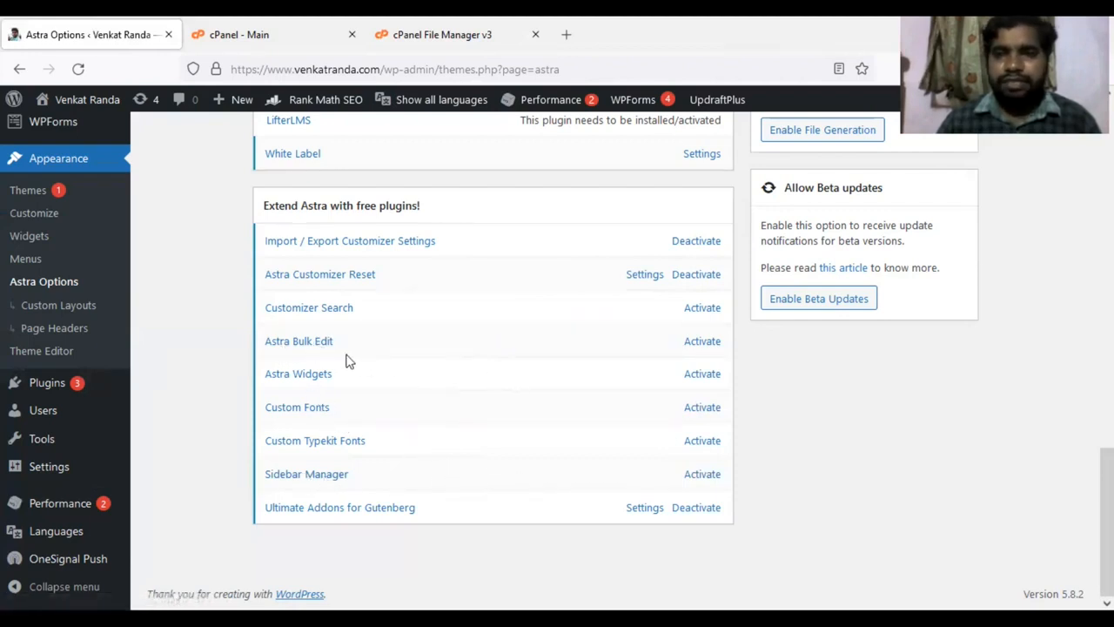
pyautogui.click(701, 309)
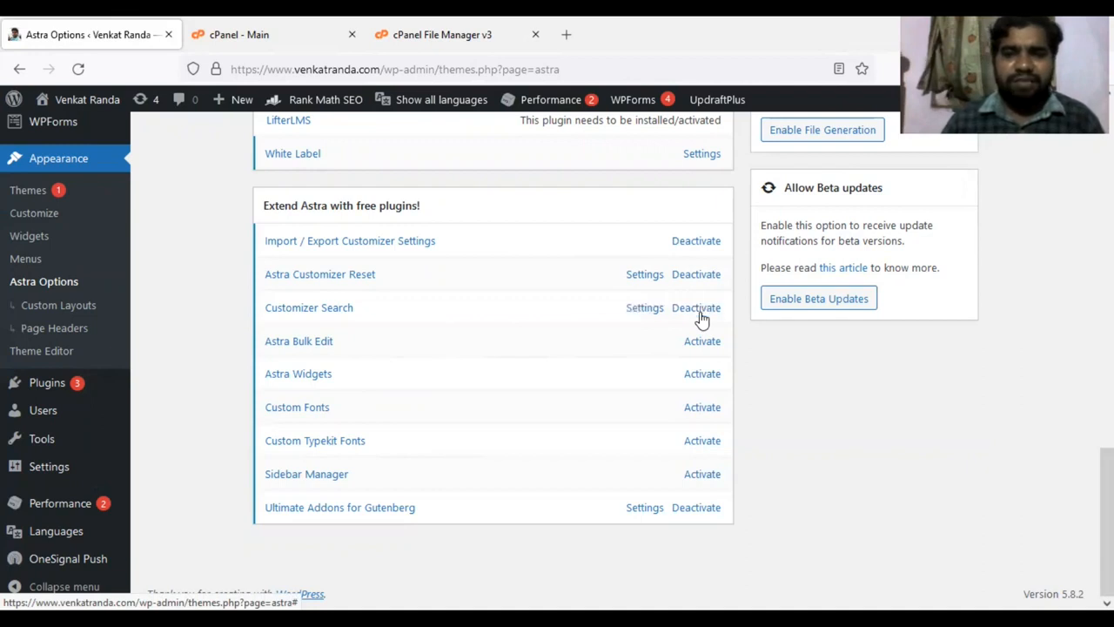
pyautogui.click(702, 341)
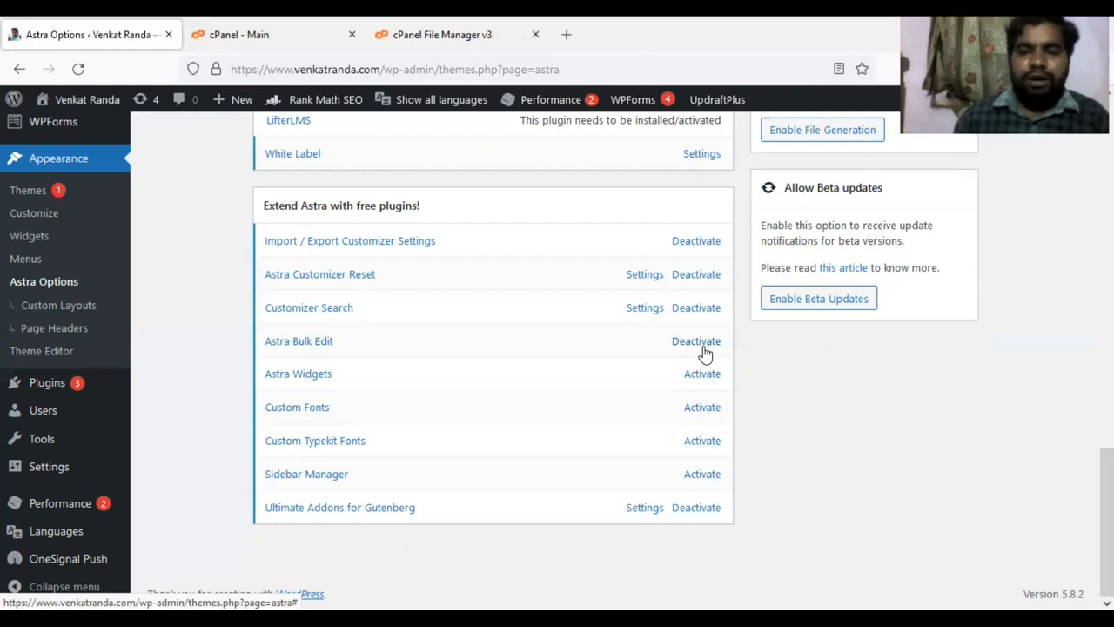
# Activate the free plugins Astra Widgets, Custom Fonts, Custom Typekit Fonts and Sidebar Manager.
pyautogui.click(698, 376)
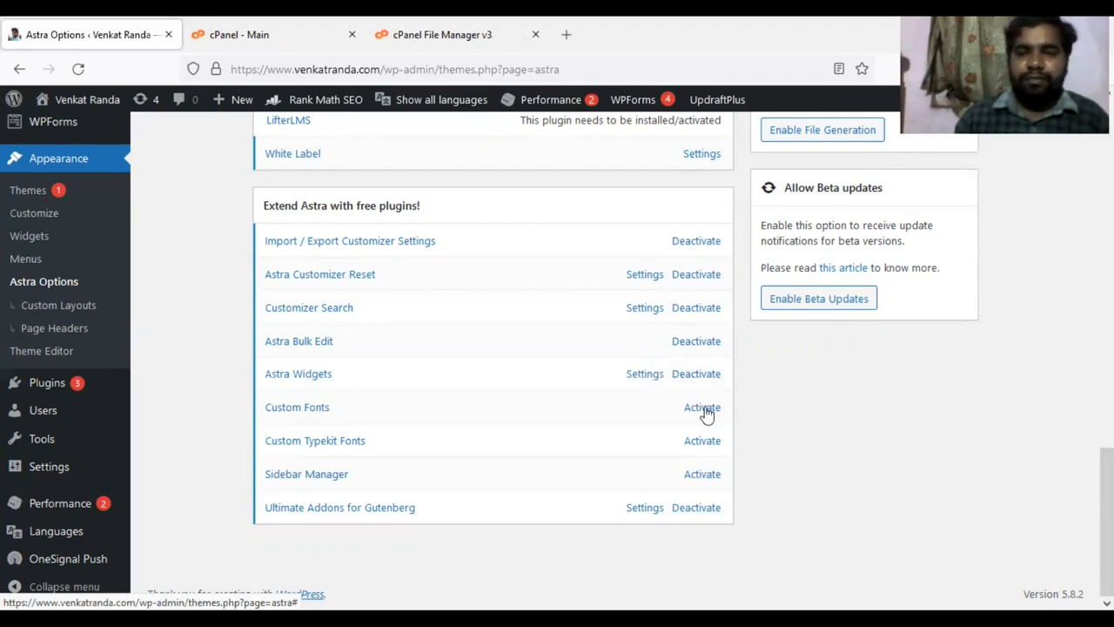
pyautogui.click(703, 408)
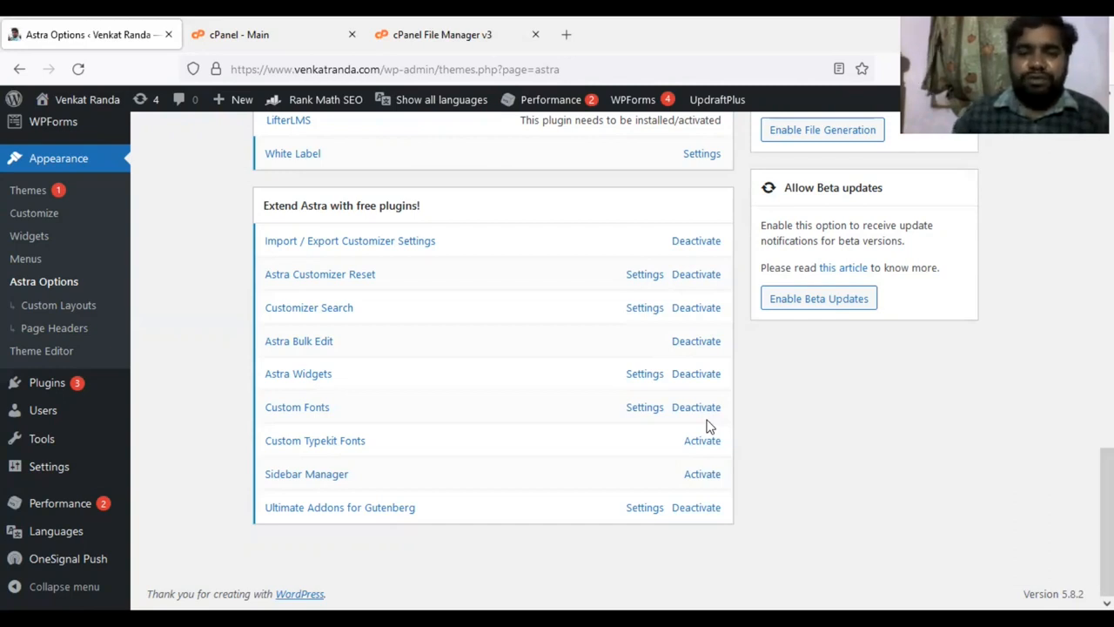
pyautogui.click(702, 443)
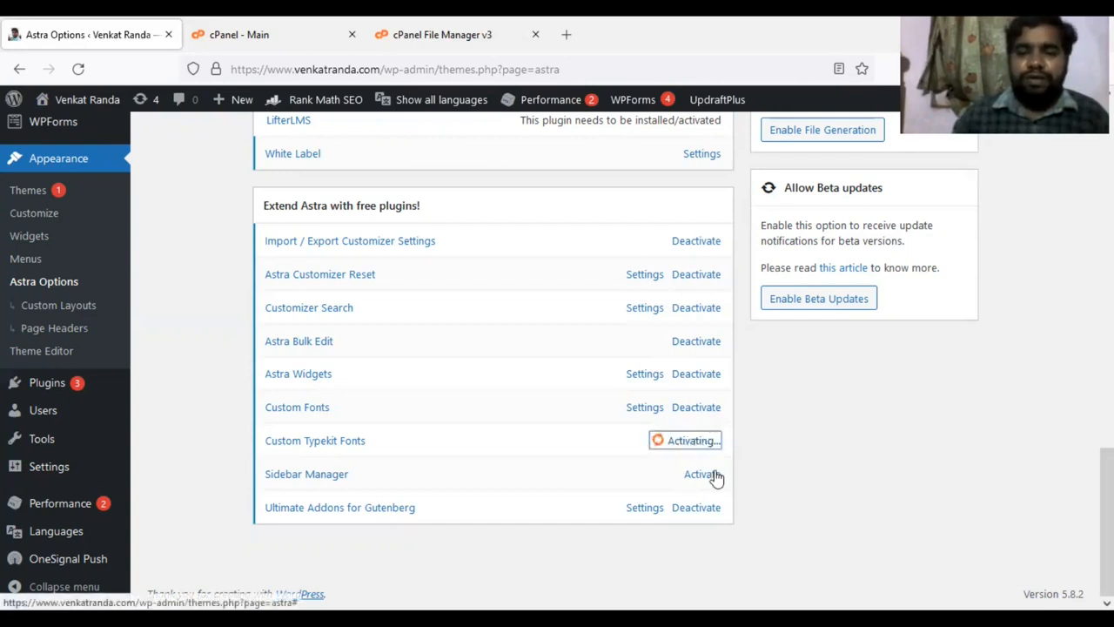
pyautogui.click(709, 475)
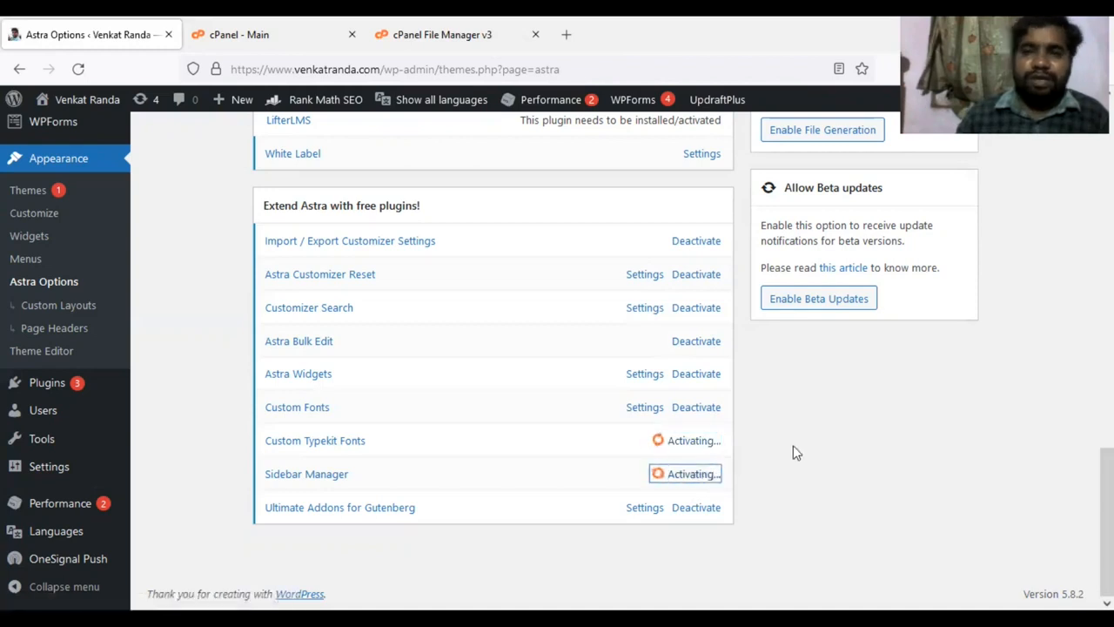